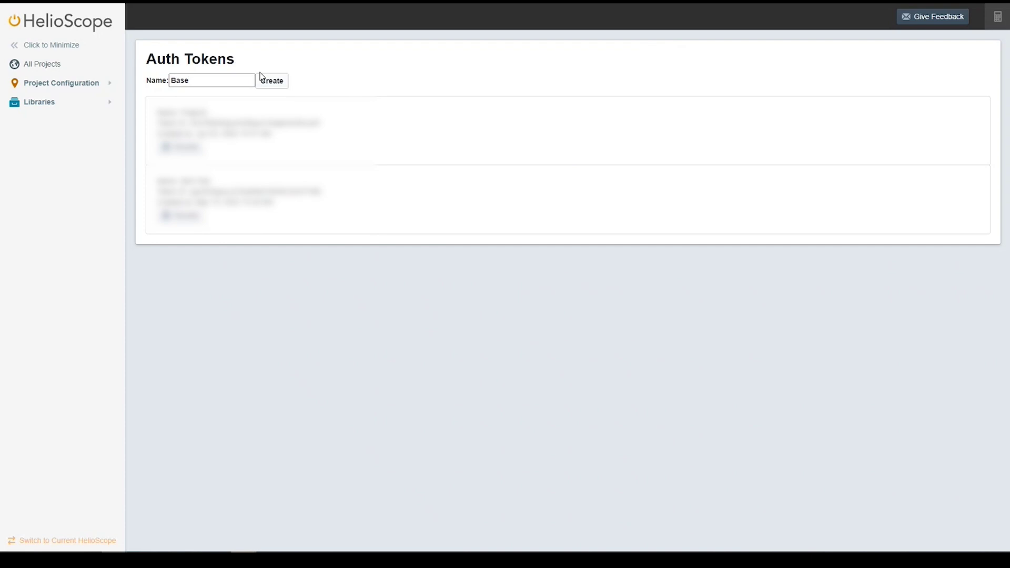
# Create an auth token named Base in HelioScope and copy its token ID
pyautogui.click(272, 82)
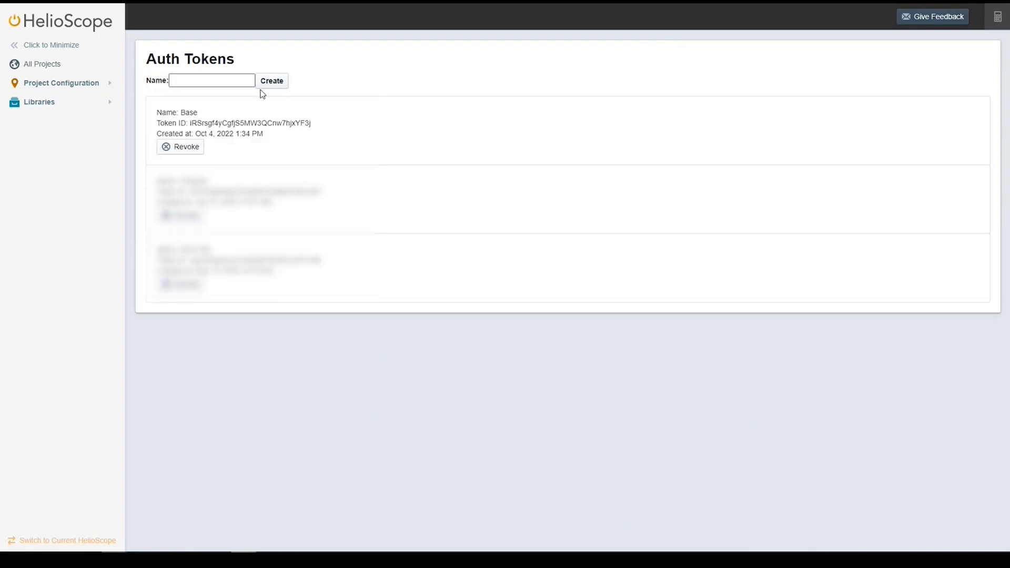
pyautogui.doubleClick(244, 123)
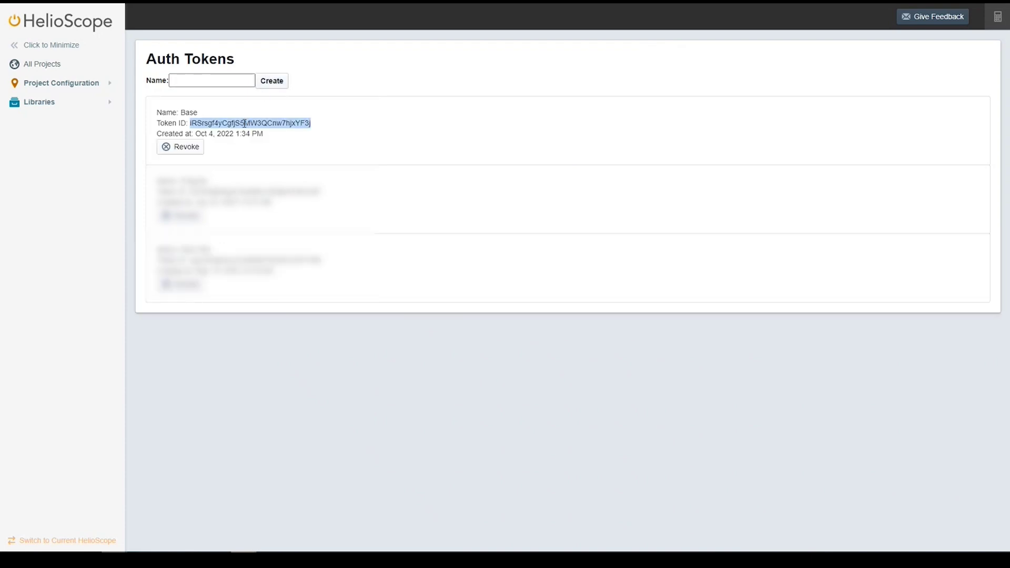
pyautogui.rightClick(245, 123)
pyautogui.click(266, 132)
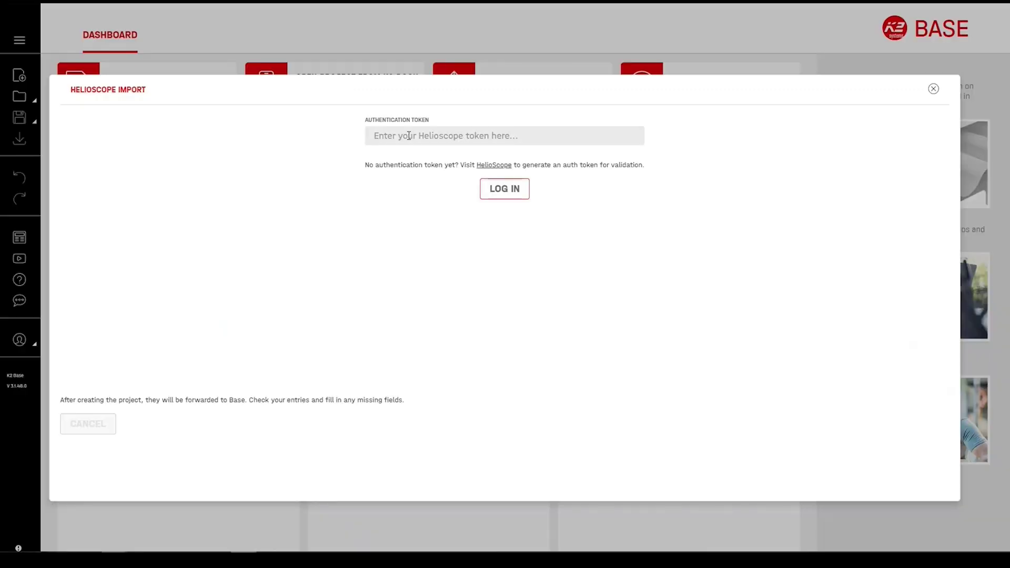
# Switch to K2 Base, paste the copied authentication token into the HelioScope import, and log in
pyautogui.rightClick(409, 136)
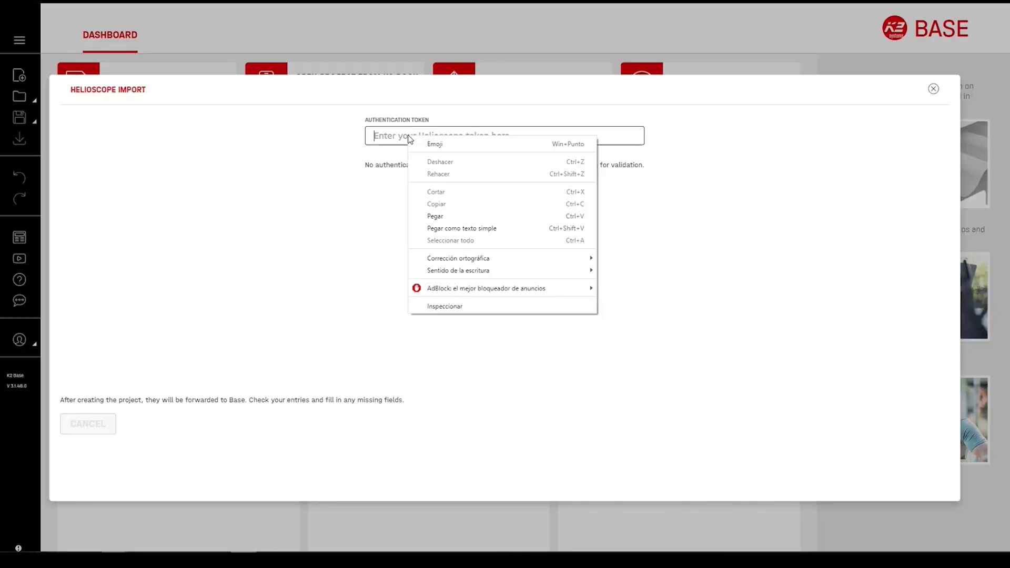
pyautogui.click(435, 216)
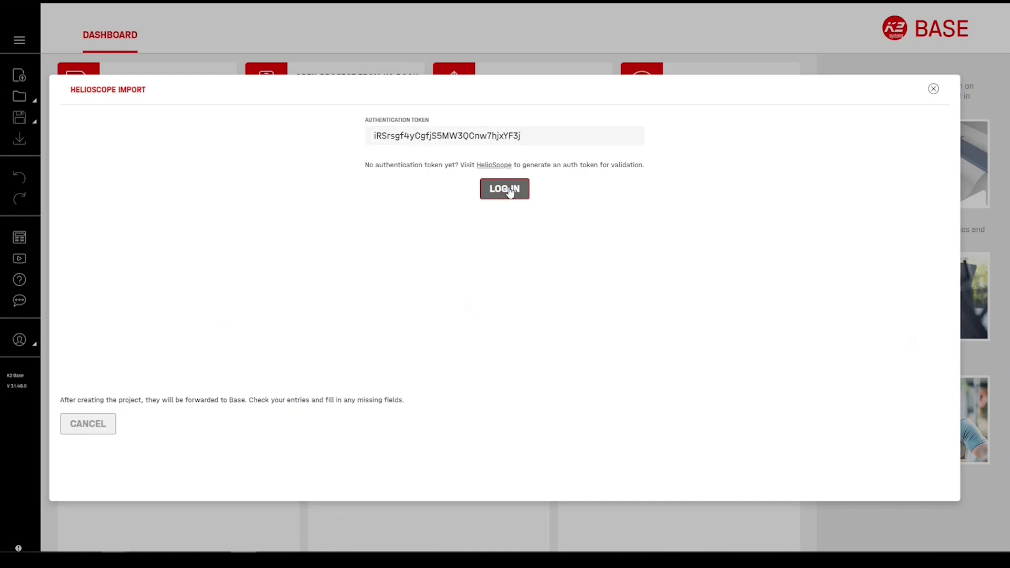
pyautogui.click(509, 191)
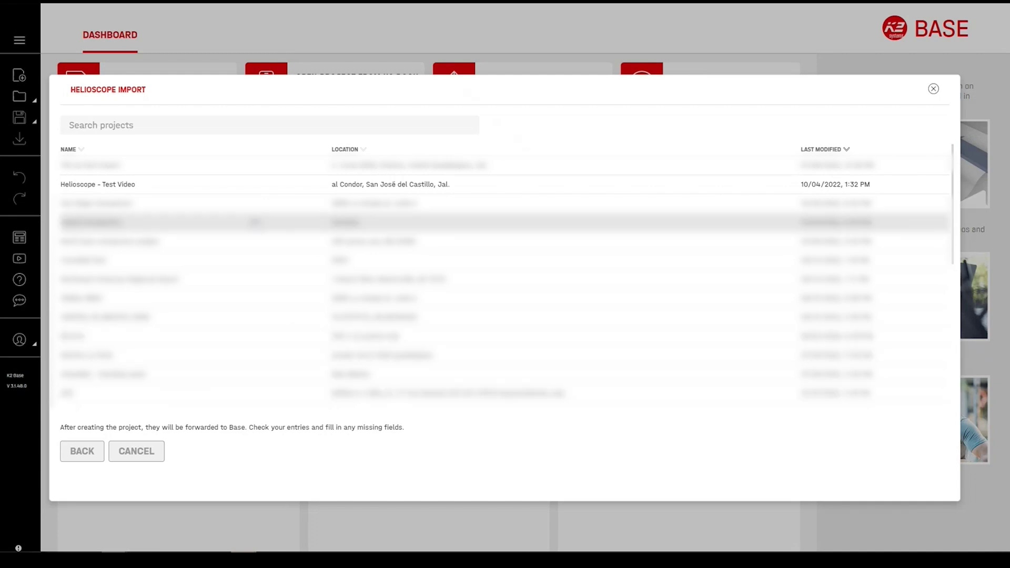
# Create a project from the Standing Seam Project design of the "Helioscope - Test Video" project
pyautogui.click(248, 190)
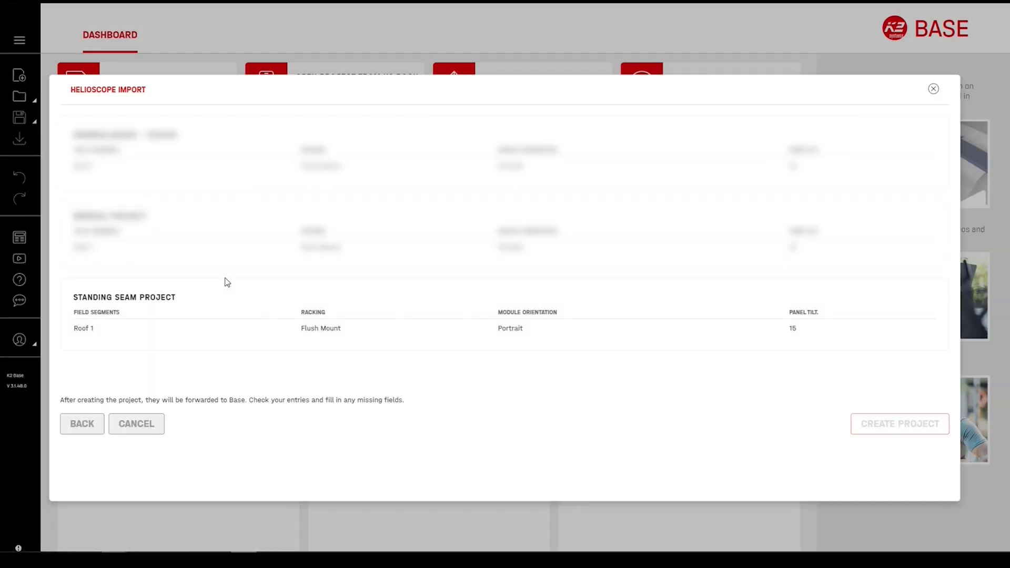
pyautogui.click(198, 319)
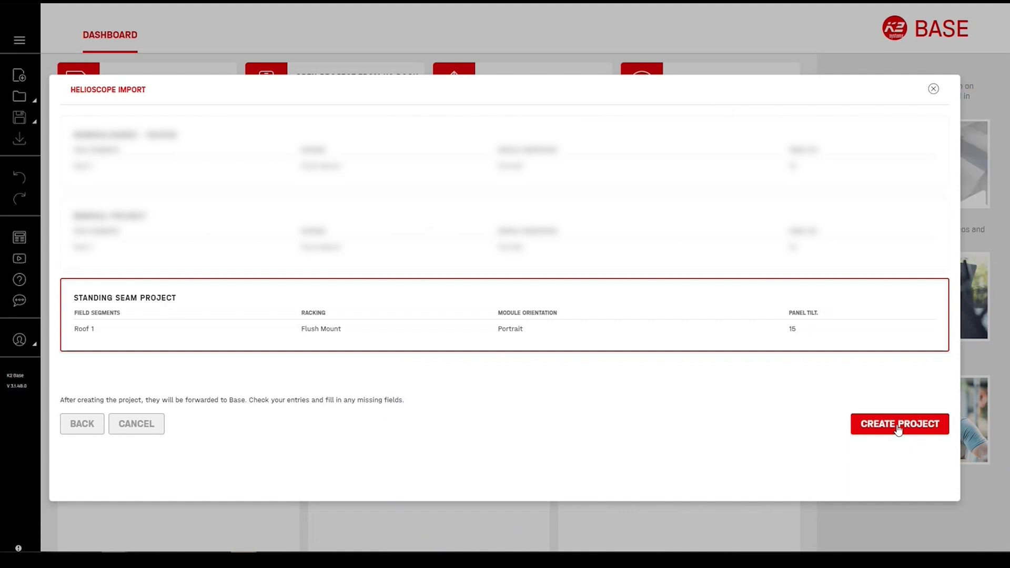
pyautogui.click(899, 428)
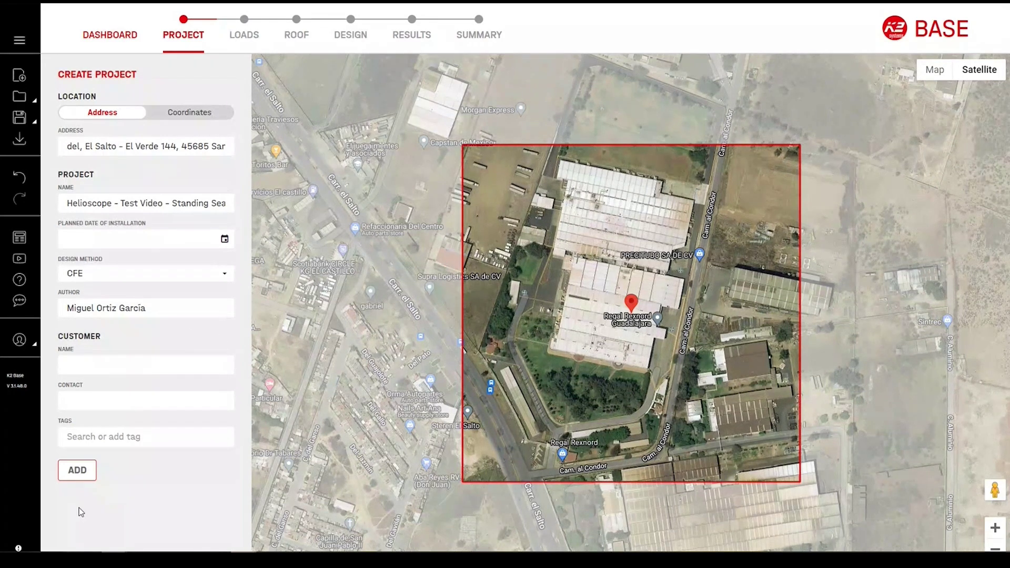
# Add the imported project and set the wind load's terrain category to R2, continuing to the roof stage
pyautogui.click(79, 479)
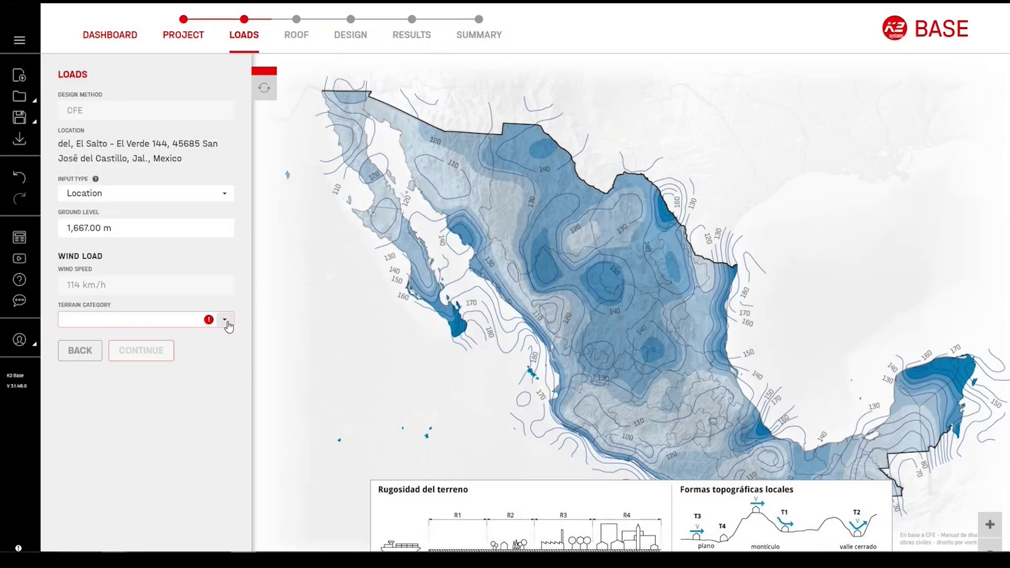
pyautogui.click(225, 321)
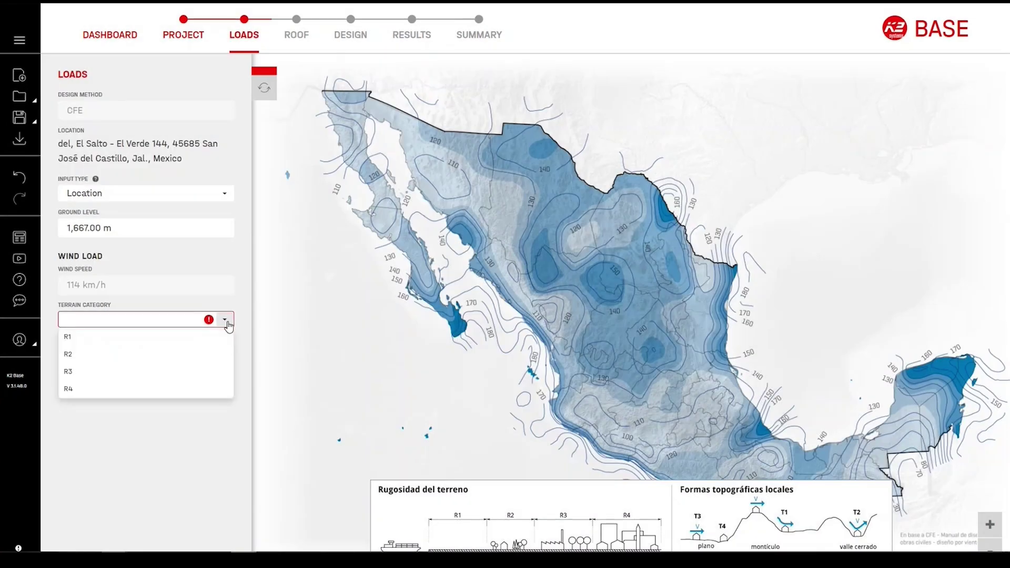
pyautogui.click(186, 364)
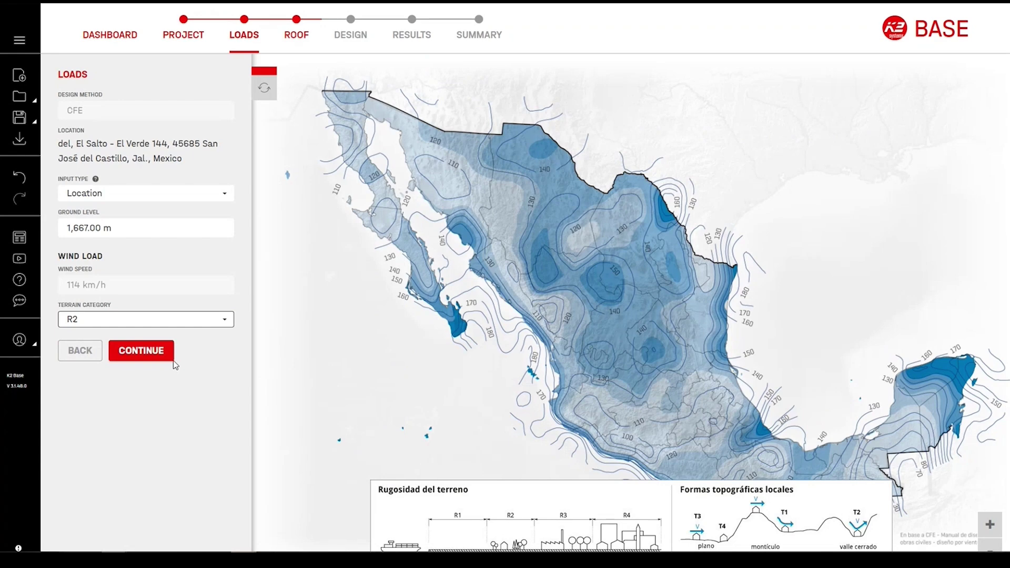
pyautogui.click(143, 351)
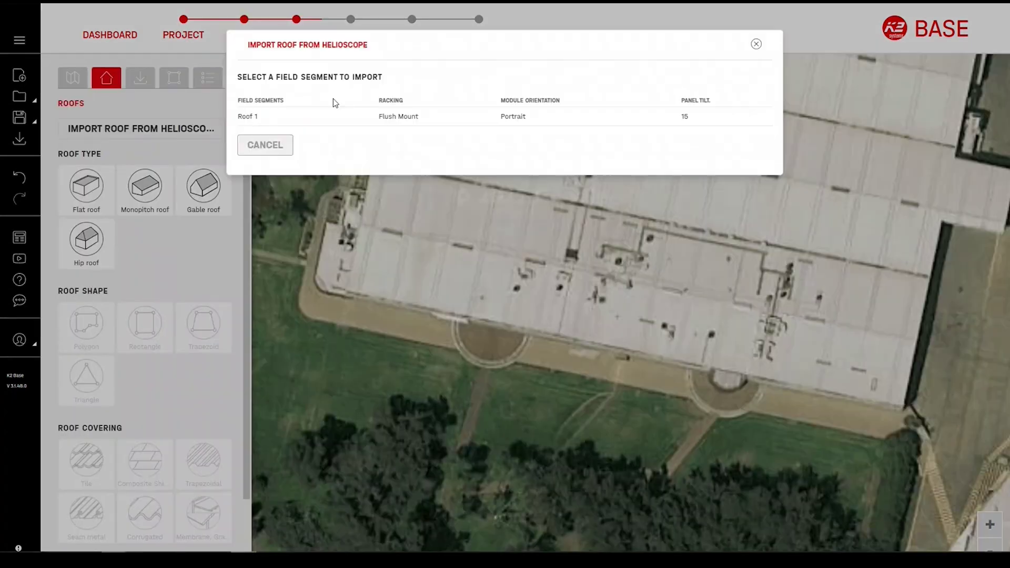
# Import field segment Roof 1 as a gable roof with seam metal covering and the CrossRail system
pyautogui.click(310, 117)
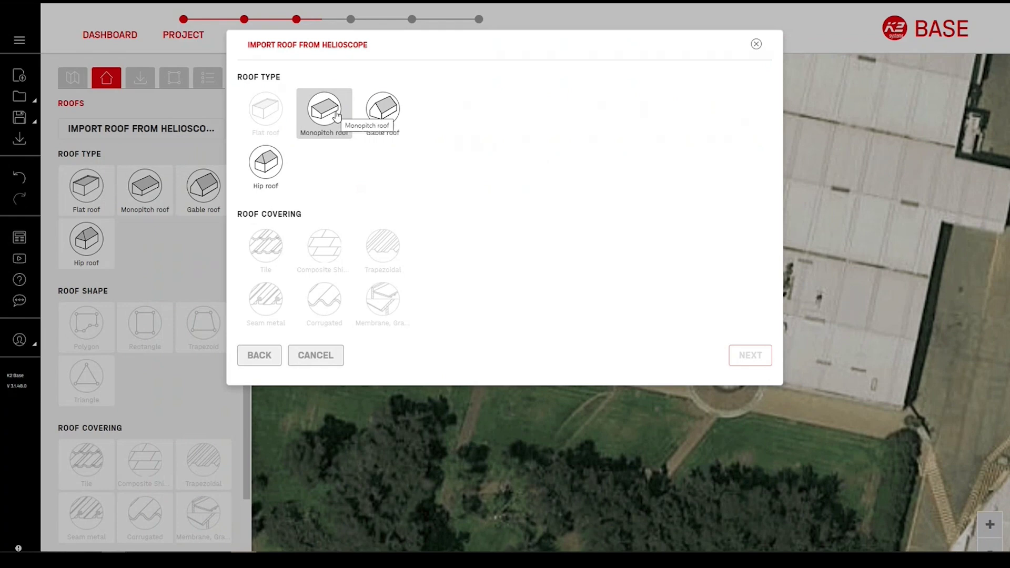
pyautogui.click(374, 113)
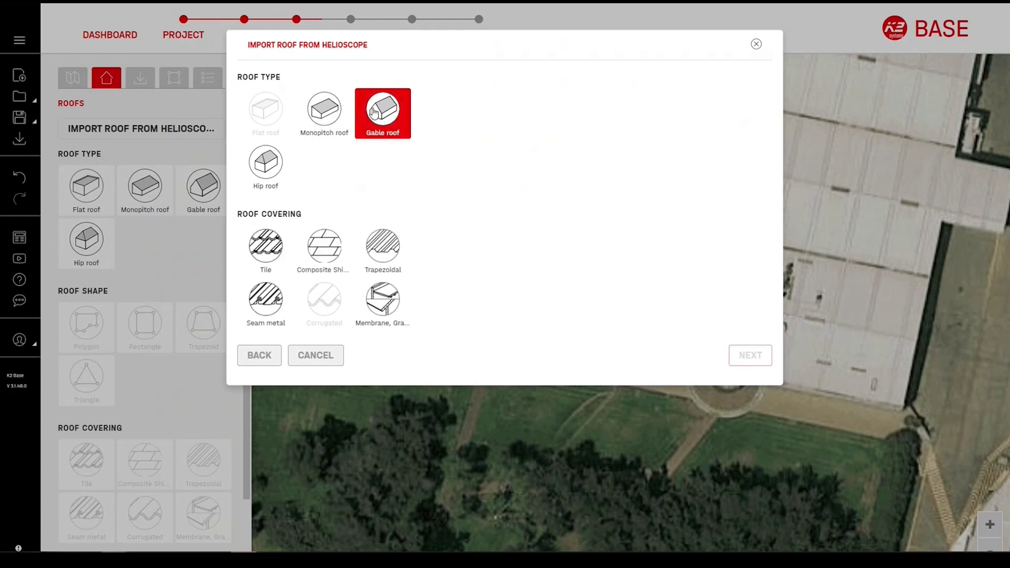
pyautogui.click(268, 307)
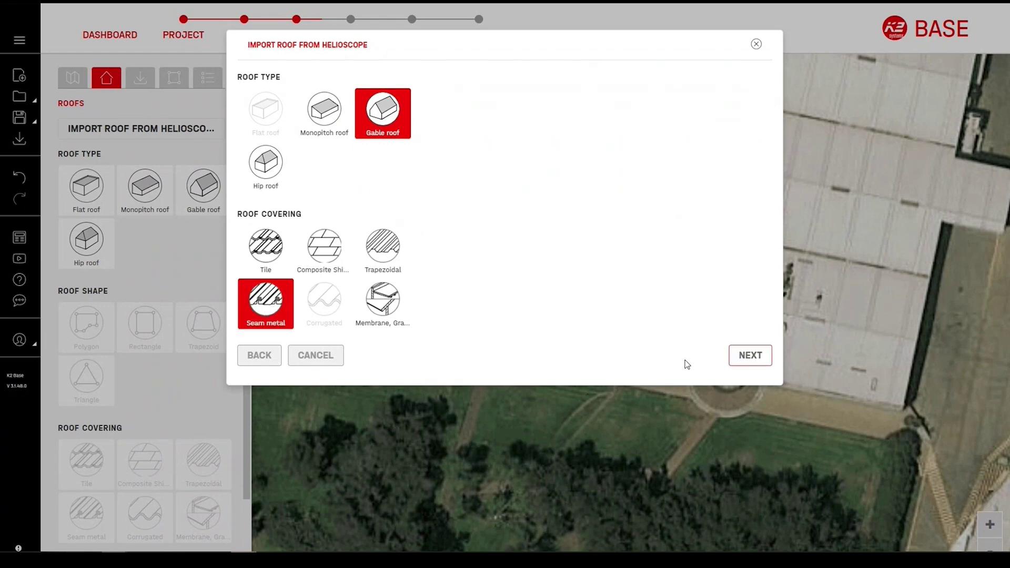
pyautogui.click(755, 363)
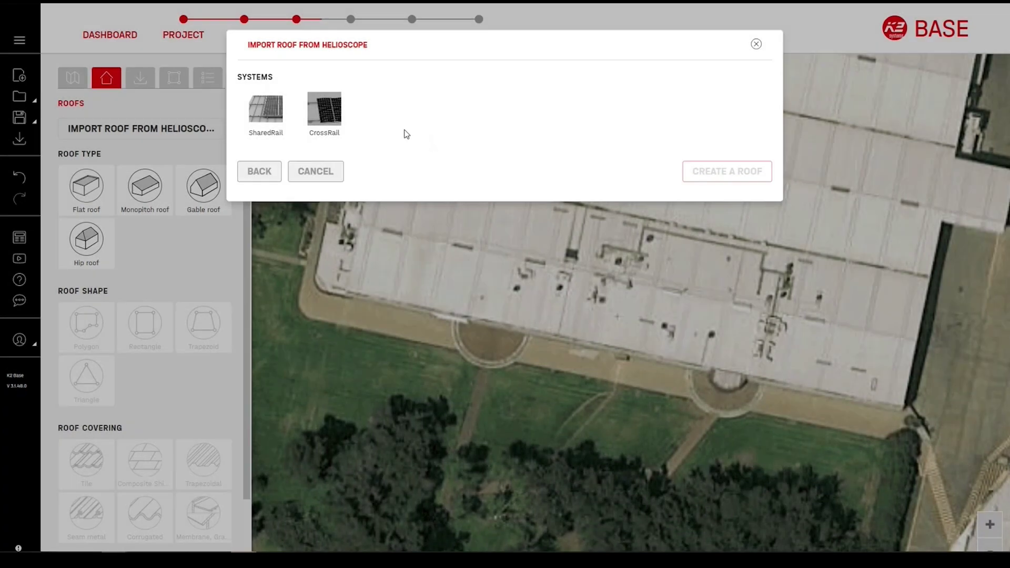
pyautogui.click(324, 125)
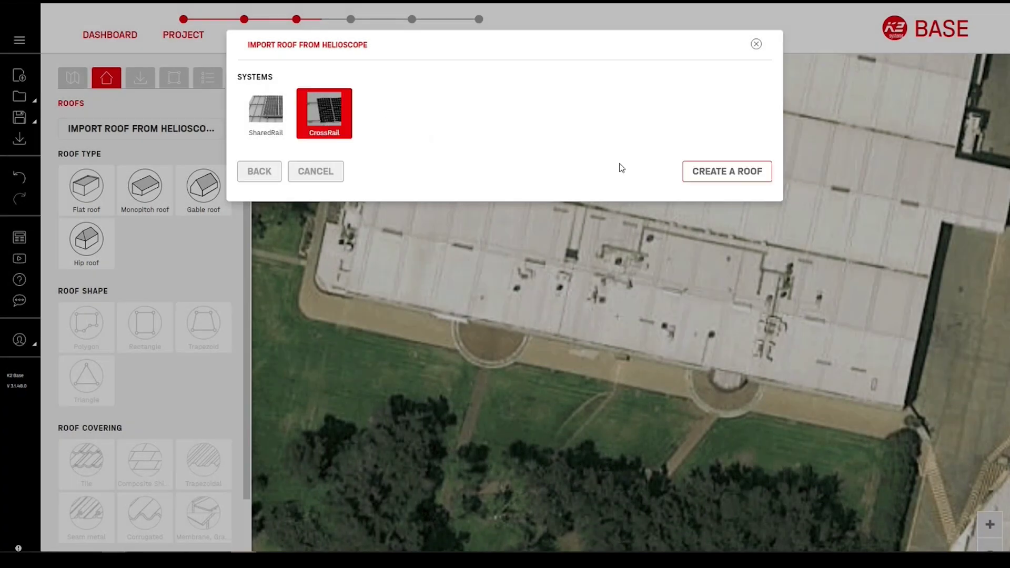
pyautogui.click(724, 178)
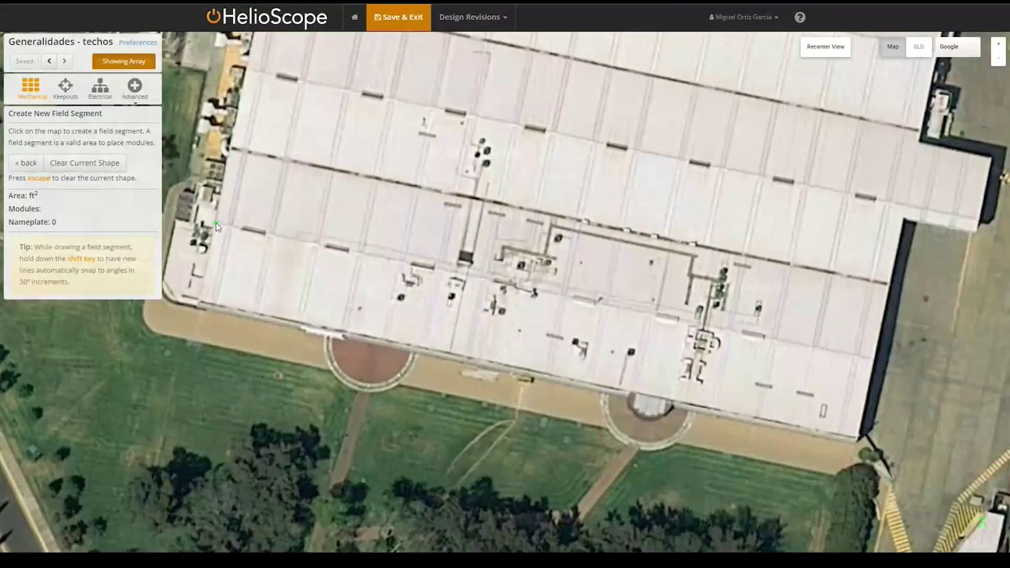
# In the HelioScope designer, draw a rectangular field segment about 328 ft long along the building's lower roof strip
pyautogui.click(216, 225)
pyautogui.click(871, 362)
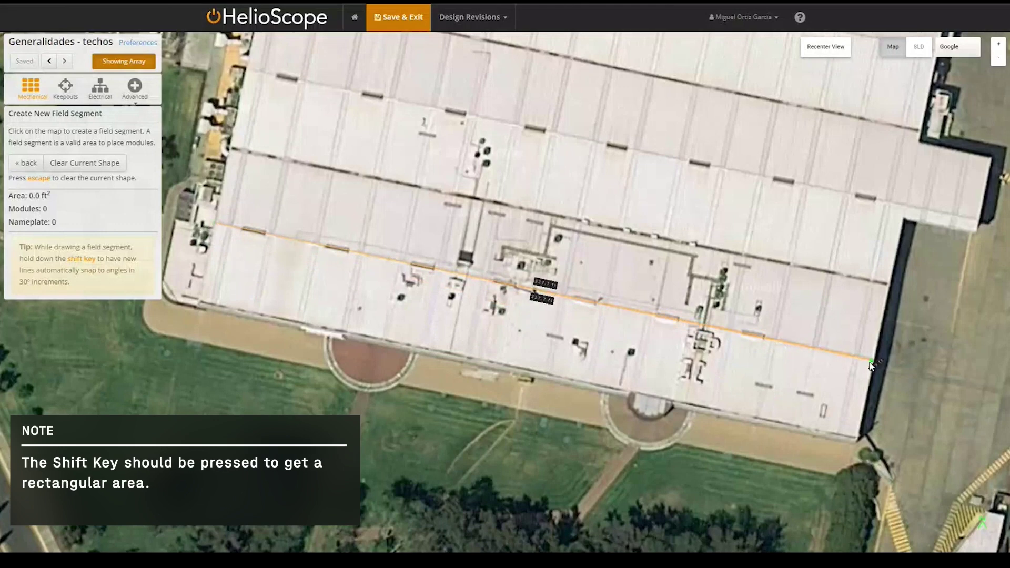
pyautogui.click(859, 429)
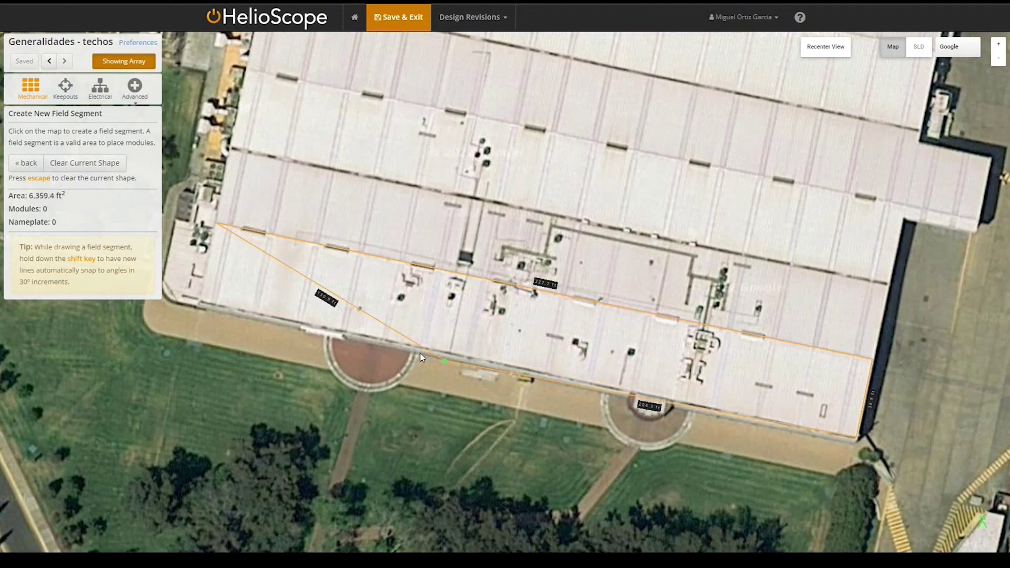
pyautogui.doubleClick(200, 304)
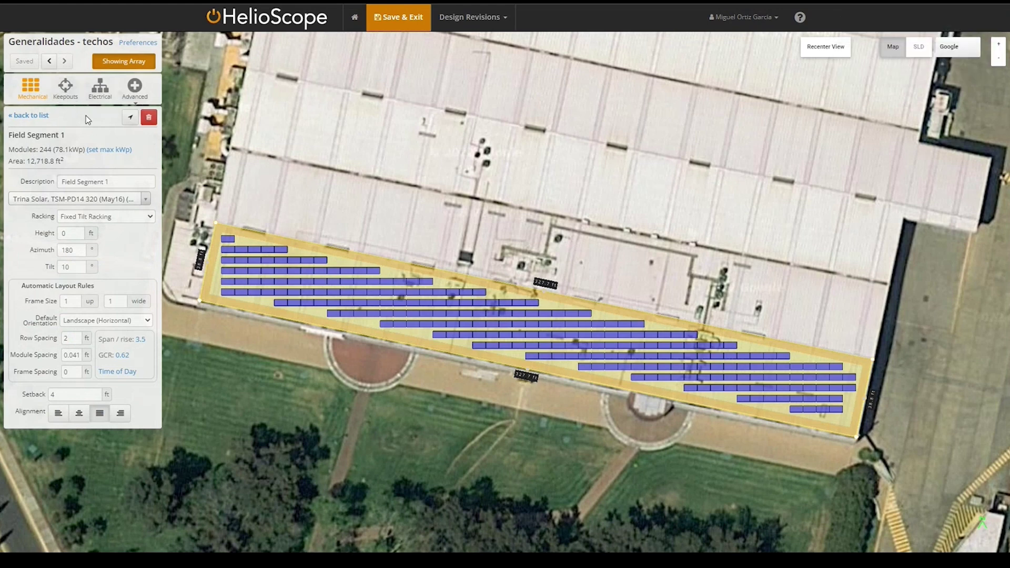
# Draw a four-sided keepout about 164 ft long across the middle of the field segment
pyautogui.click(62, 94)
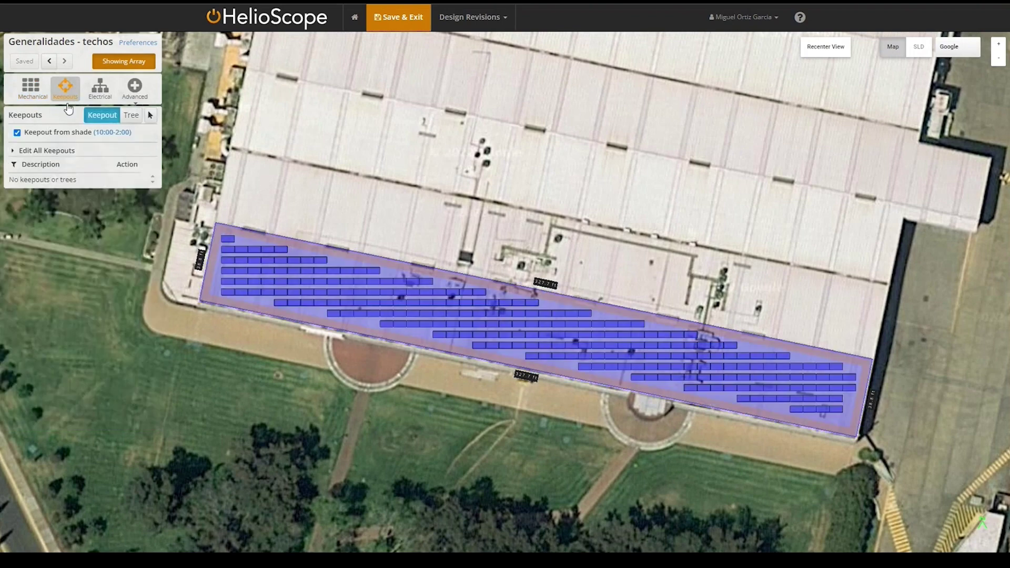
pyautogui.click(399, 269)
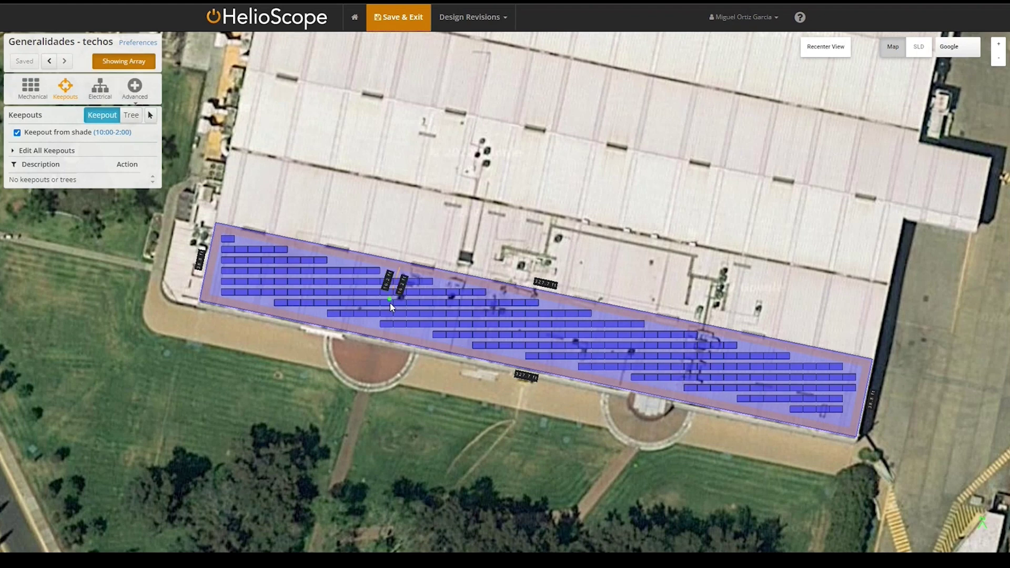
pyautogui.click(384, 335)
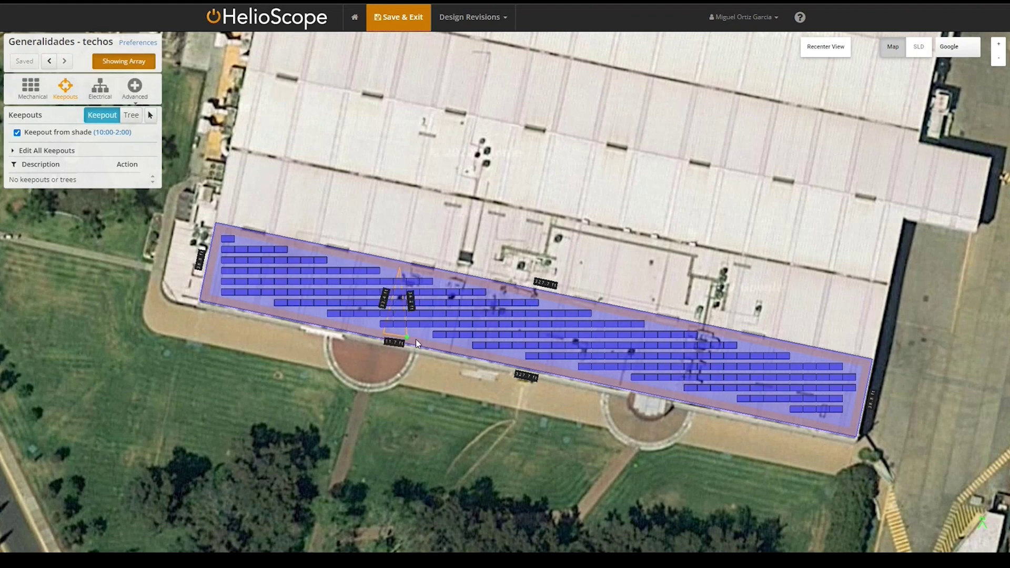
pyautogui.click(713, 402)
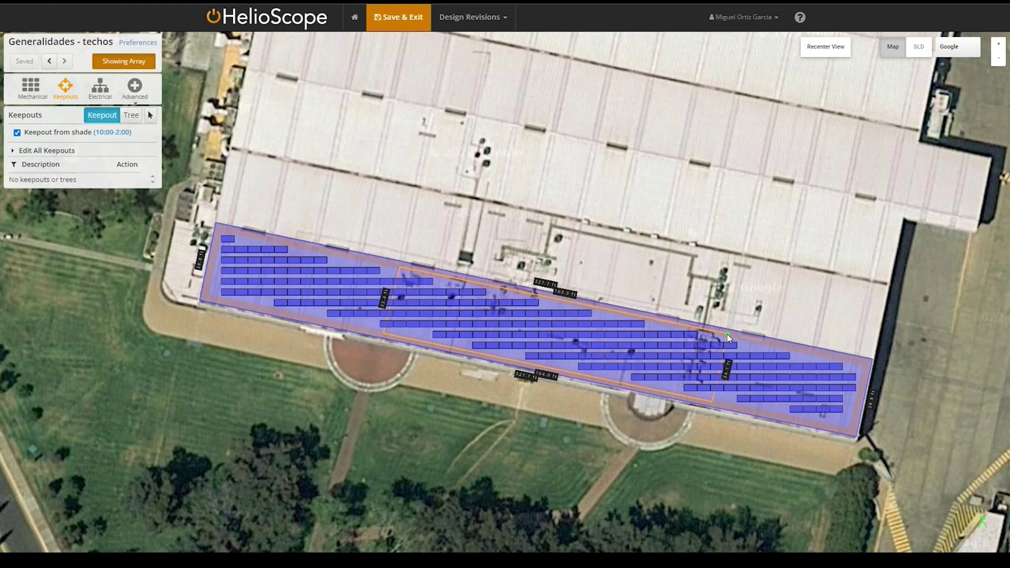
pyautogui.doubleClick(727, 334)
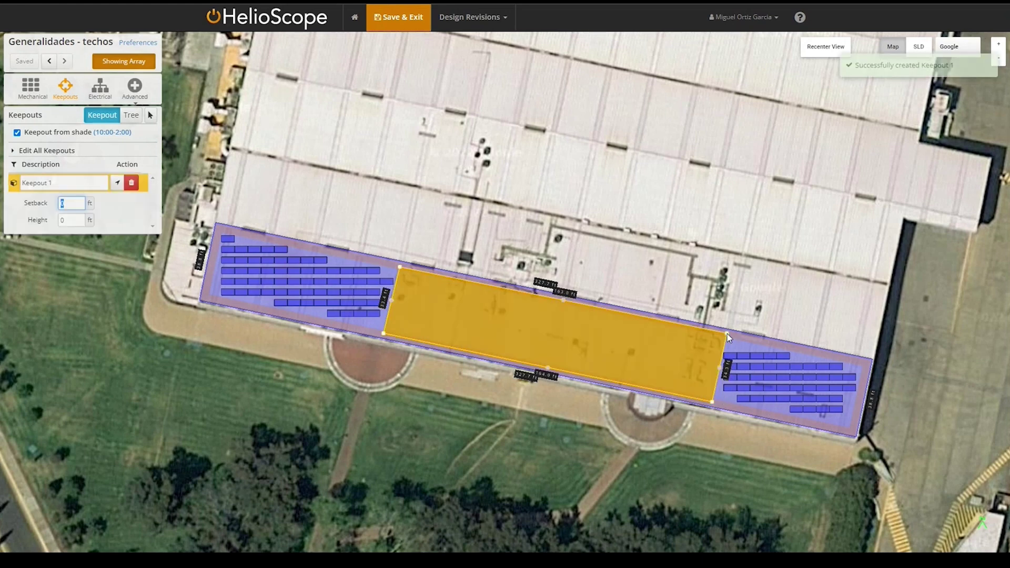
# Set Field Segment 1's azimuth to 191.8° from its lower edge and open the segment's settings
pyautogui.click(16, 84)
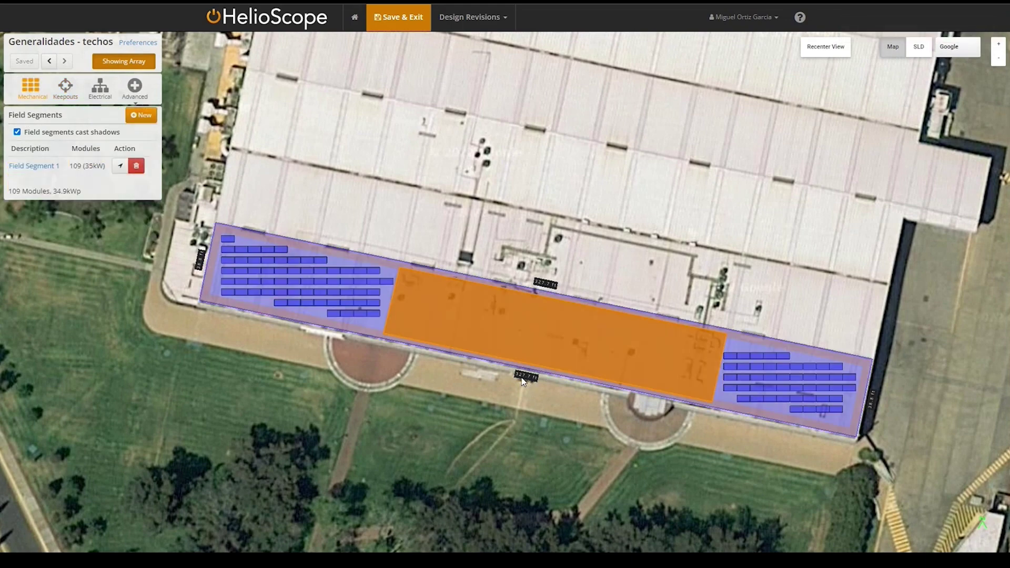
pyautogui.click(523, 377)
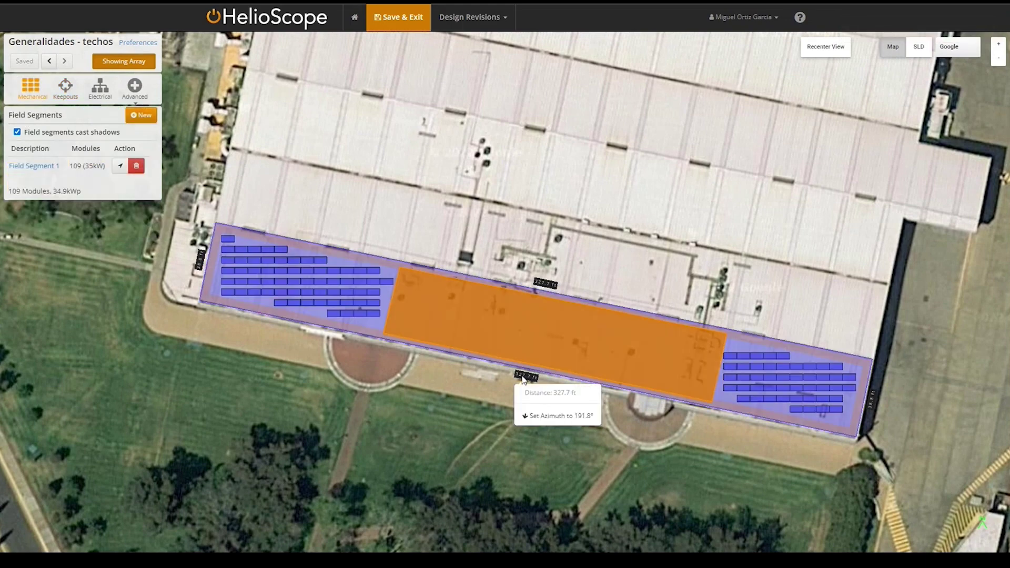
pyautogui.click(548, 417)
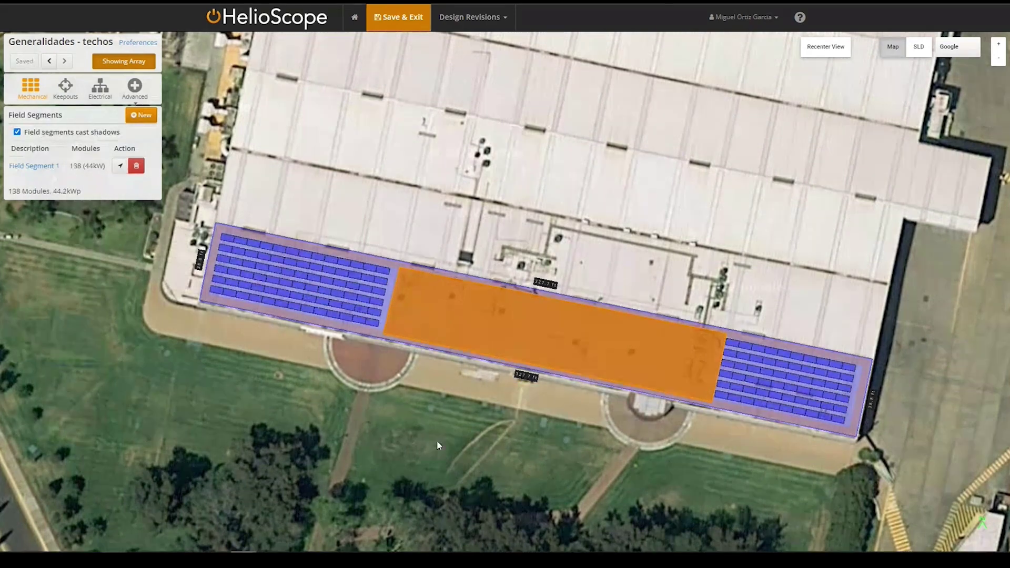
pyautogui.click(32, 166)
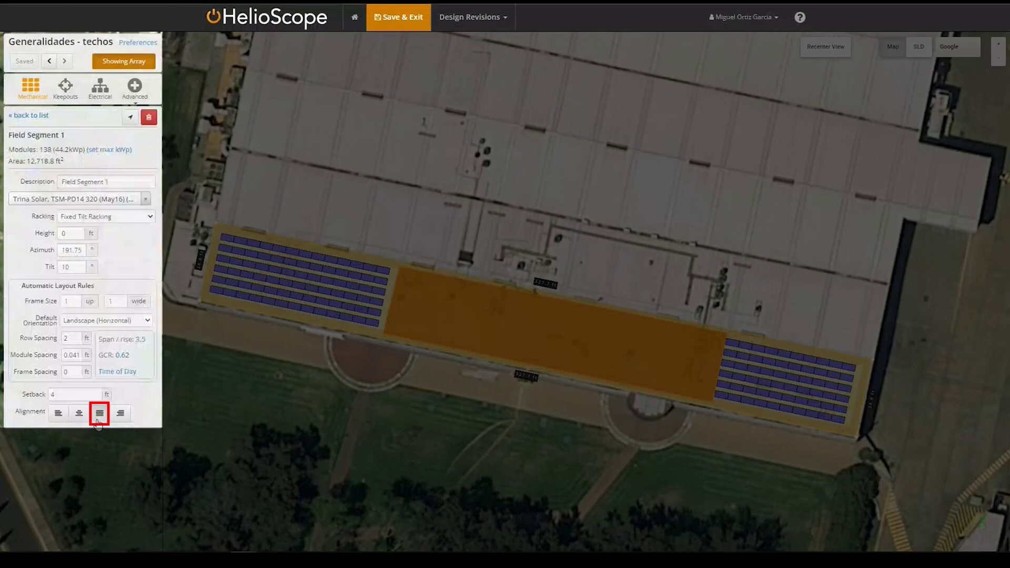
# Try the left, center and right module alignments, and restore the justified alignment
pyautogui.click(59, 416)
pyautogui.click(79, 417)
pyautogui.click(121, 418)
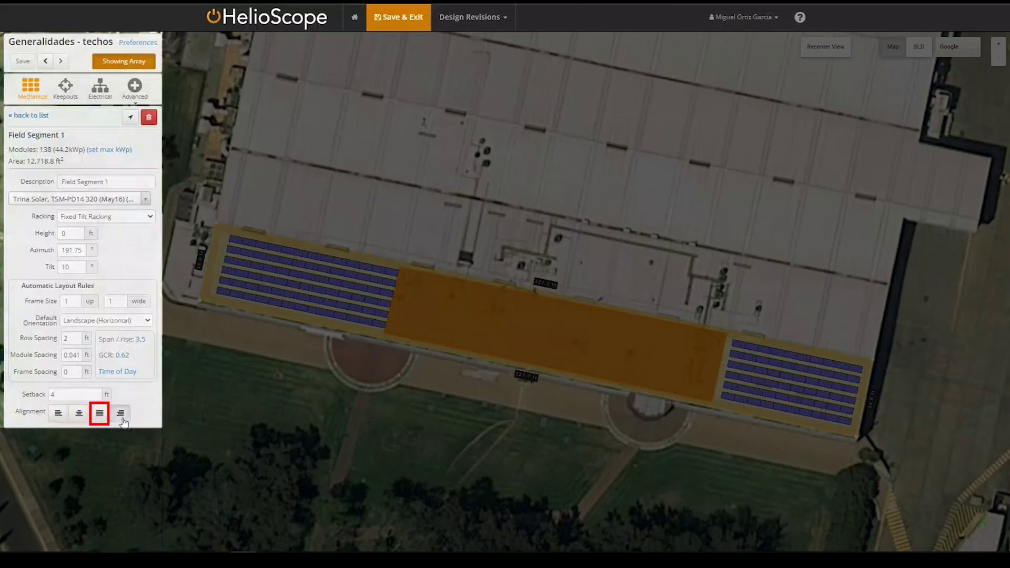
pyautogui.click(100, 414)
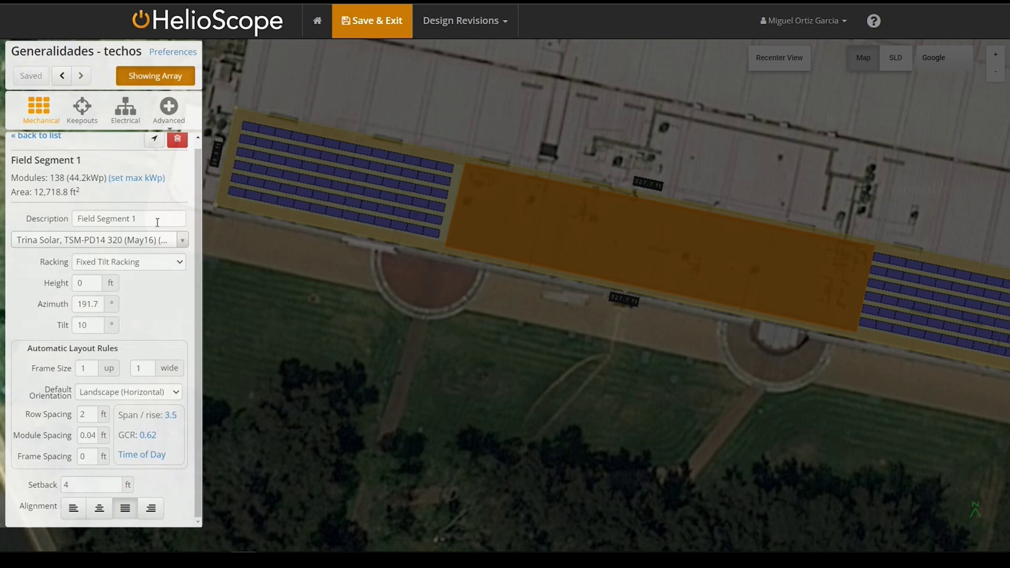
# Review the module, racking and default orientation options of Field Segment 1, keeping the current choices
pyautogui.click(184, 241)
pyautogui.click(185, 242)
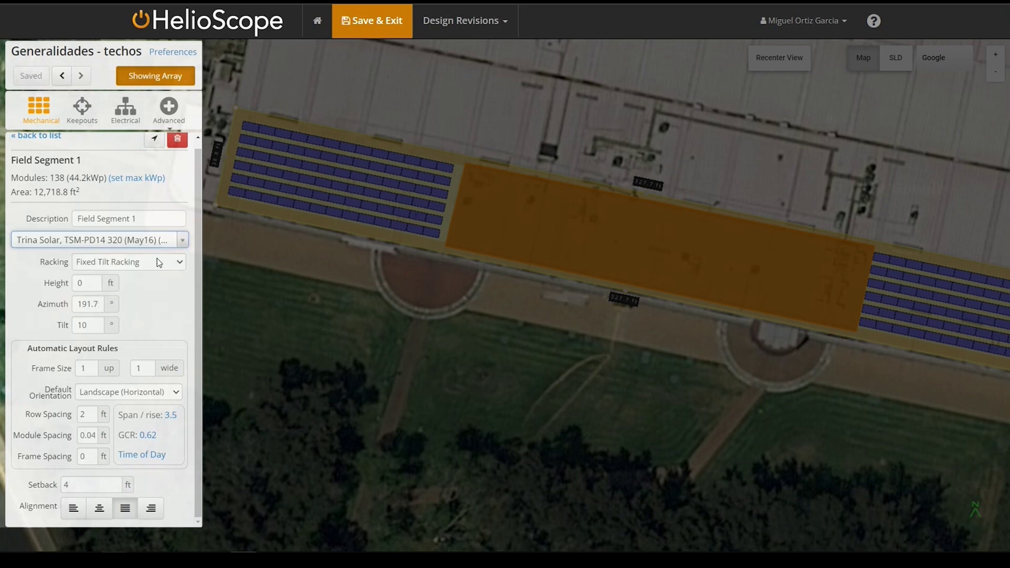
pyautogui.click(179, 262)
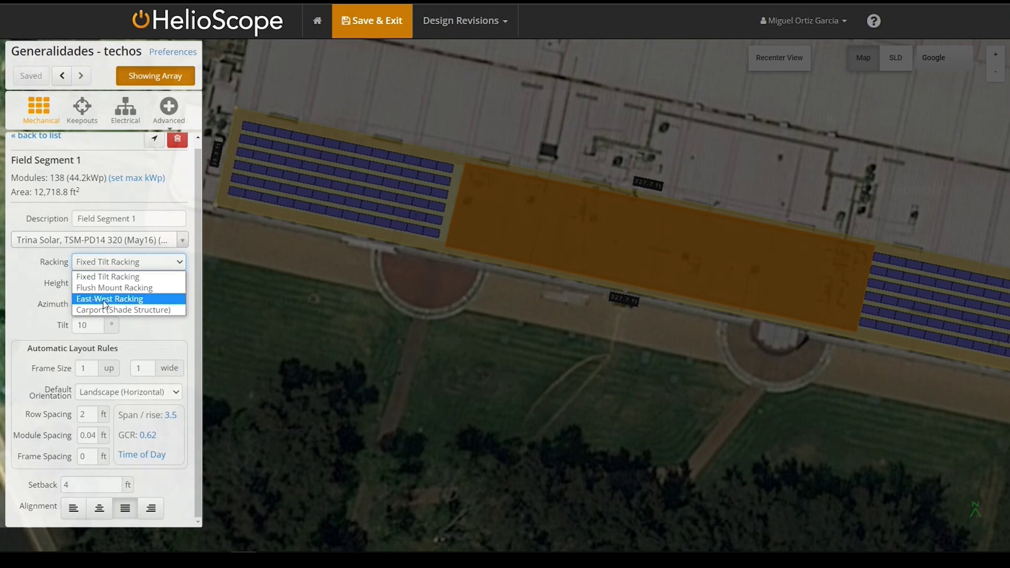
pyautogui.click(152, 334)
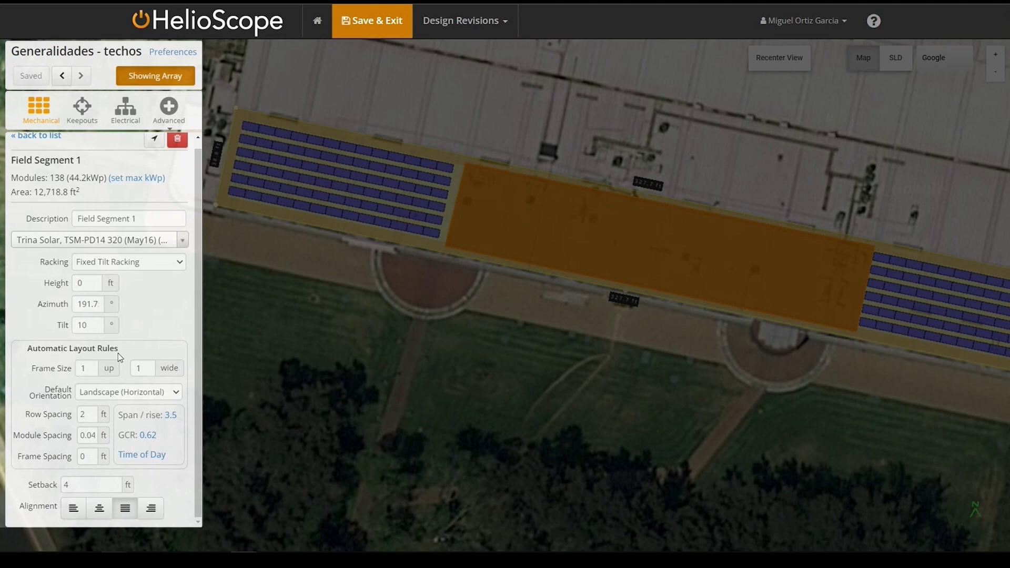
pyautogui.click(179, 392)
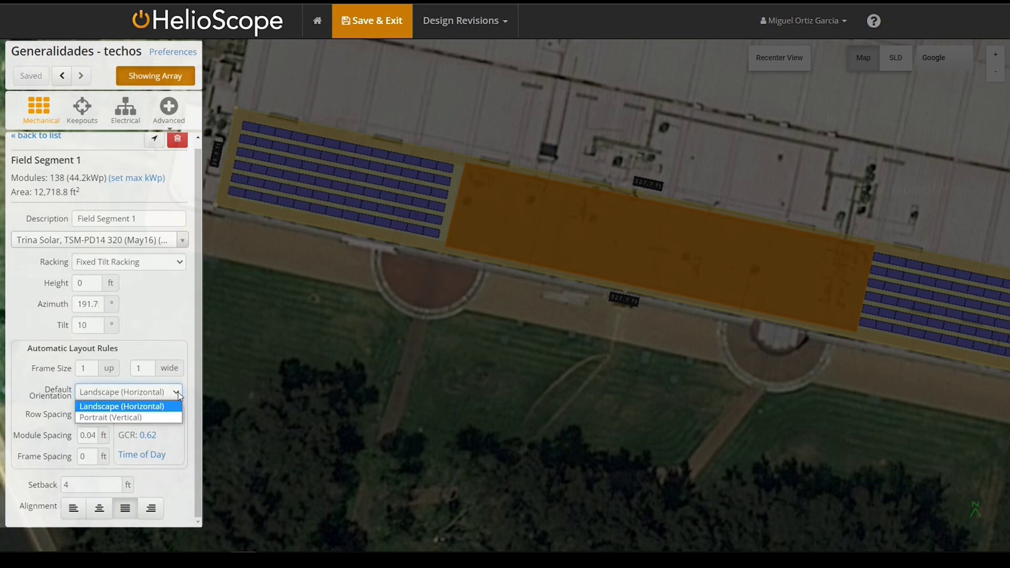
pyautogui.click(177, 393)
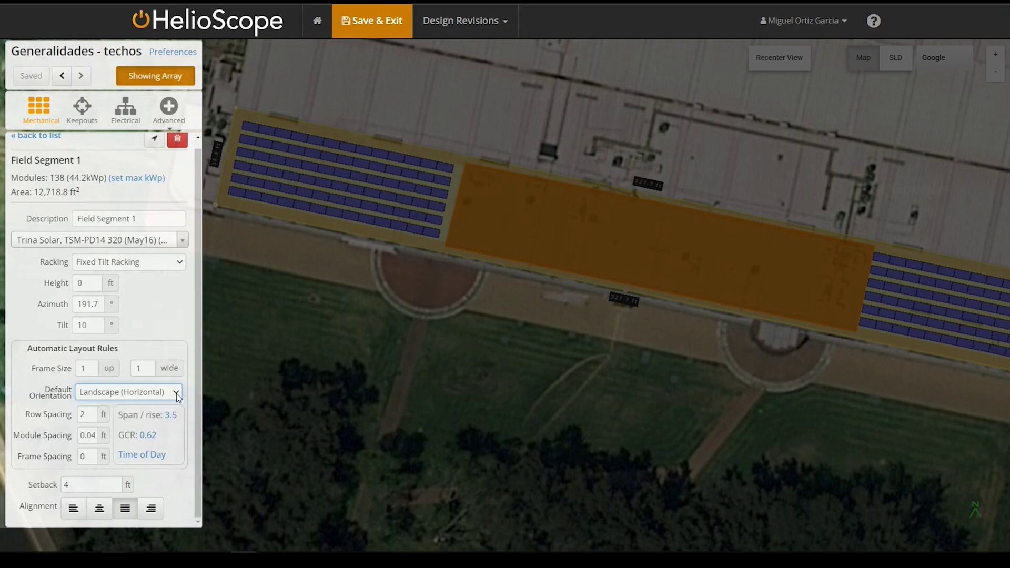
# Set Field Segment 1's row spacing to 2 ft and module spacing to 0.0172 ft, with a setback of 1.5 ft
pyautogui.doubleClick(95, 416)
pyautogui.press('BackSpace')
pyautogui.write('2')
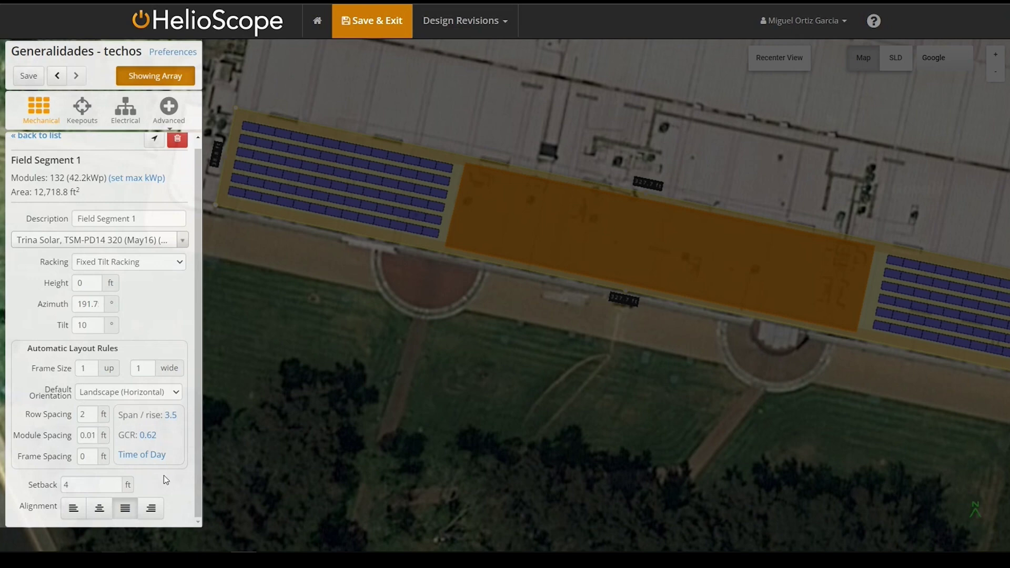
pyautogui.click(114, 486)
pyautogui.press('BackSpace')
pyautogui.write('1.5')
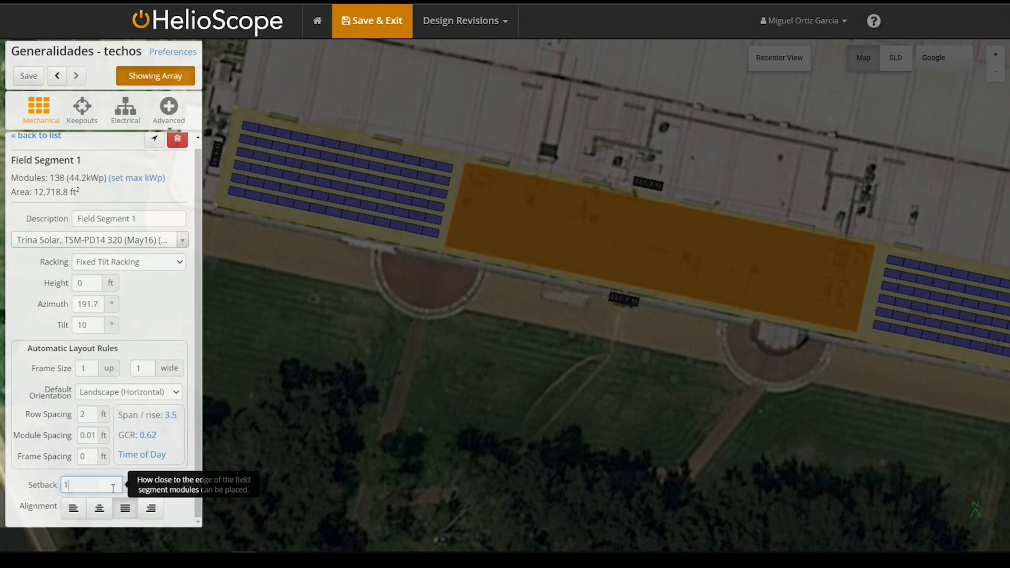
pyautogui.click(176, 506)
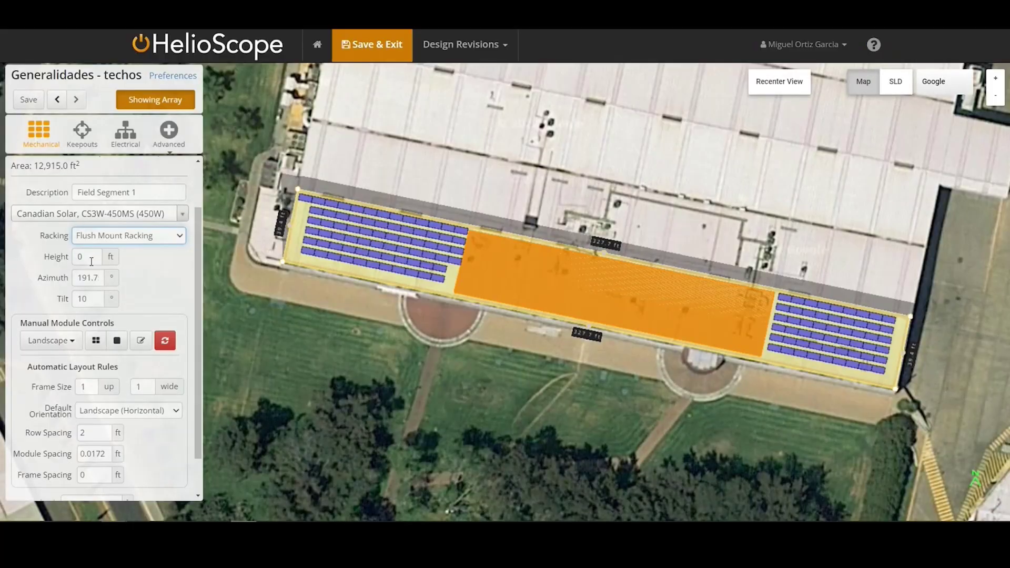
# Set Field Segment 1's height to 30 ft and its tilt to 15°
pyautogui.click(94, 257)
pyautogui.doubleClick(94, 257)
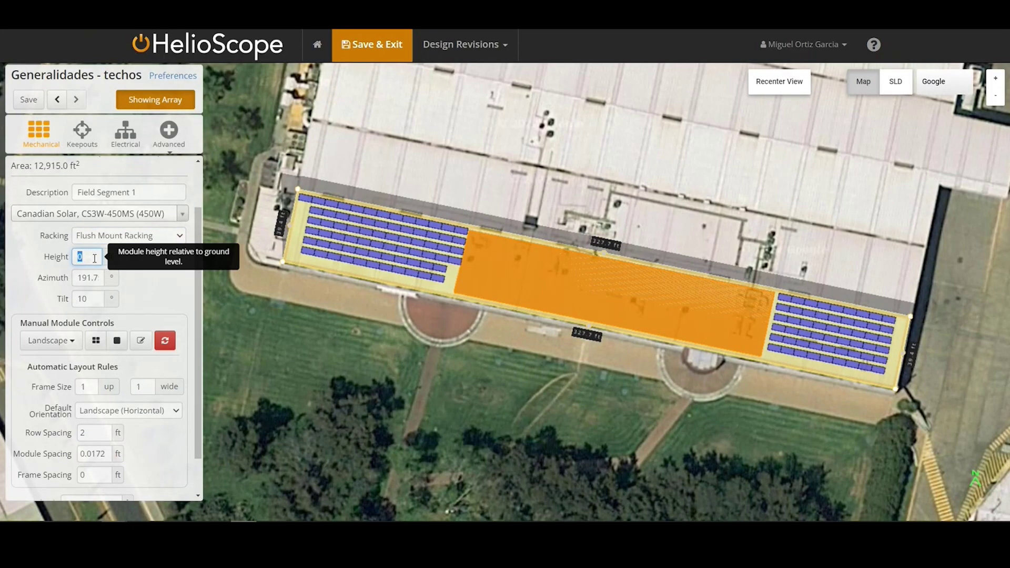
pyautogui.write('30')
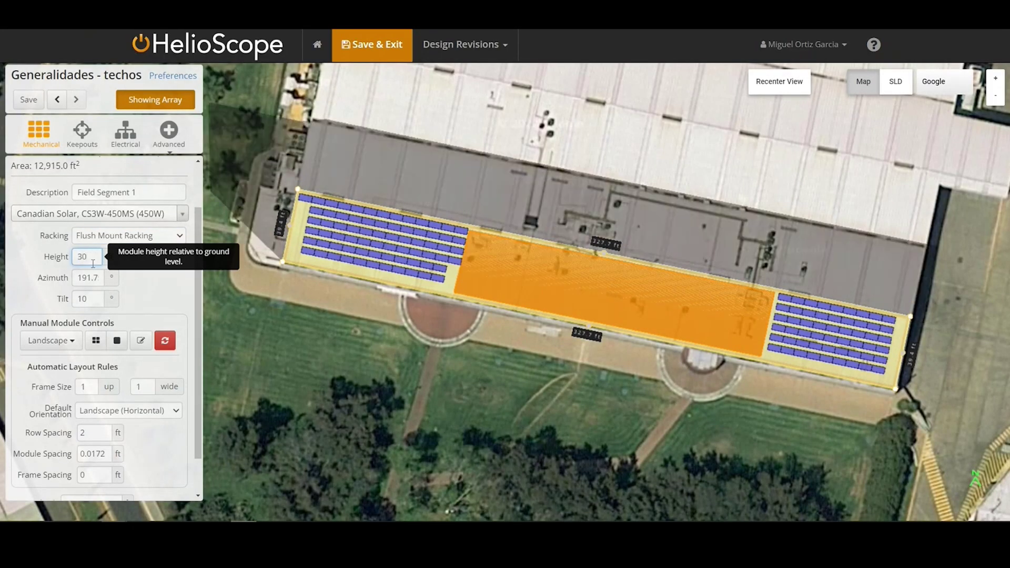
pyautogui.click(132, 306)
pyautogui.click(94, 301)
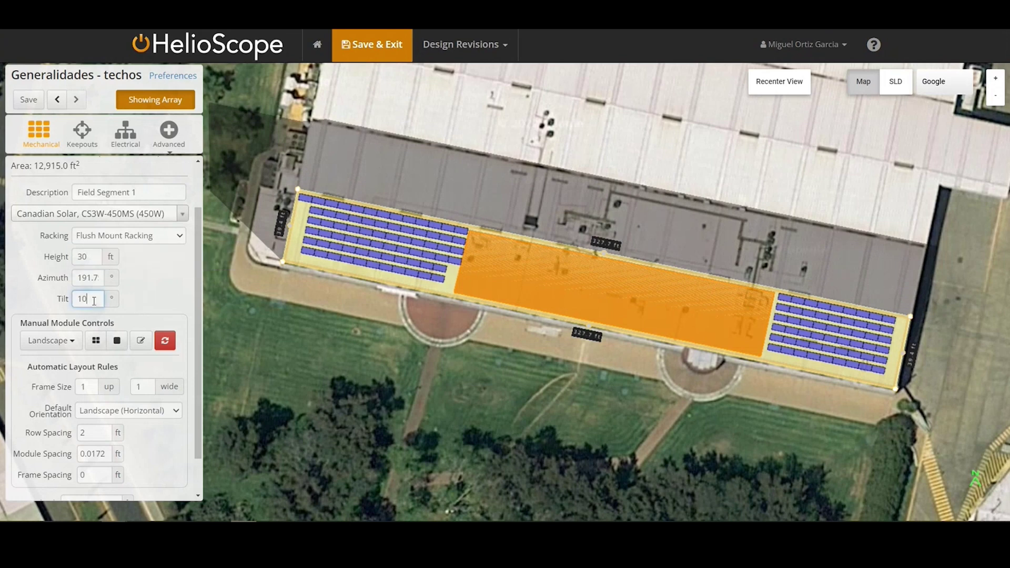
pyautogui.doubleClick(94, 301)
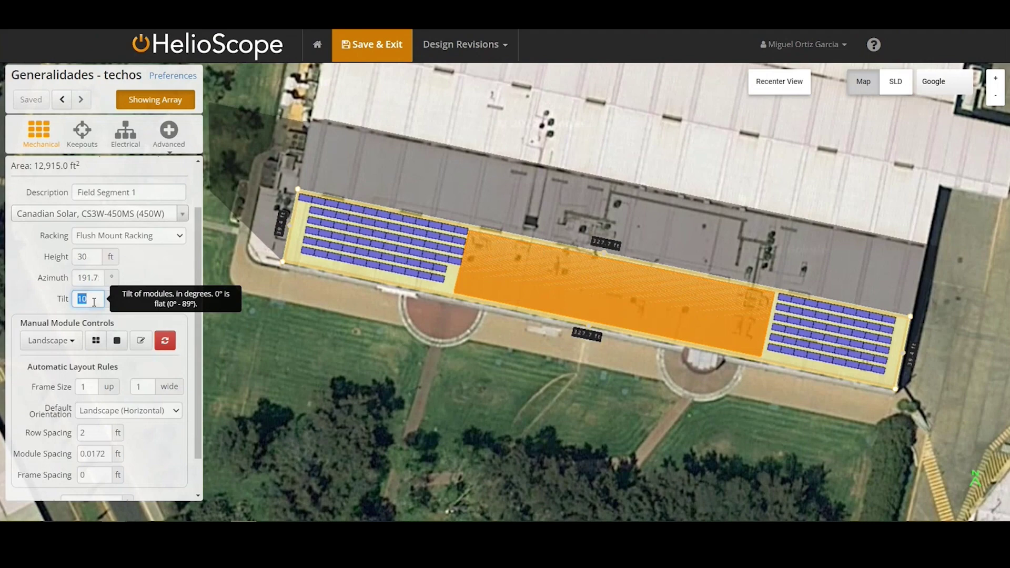
pyautogui.write('15')
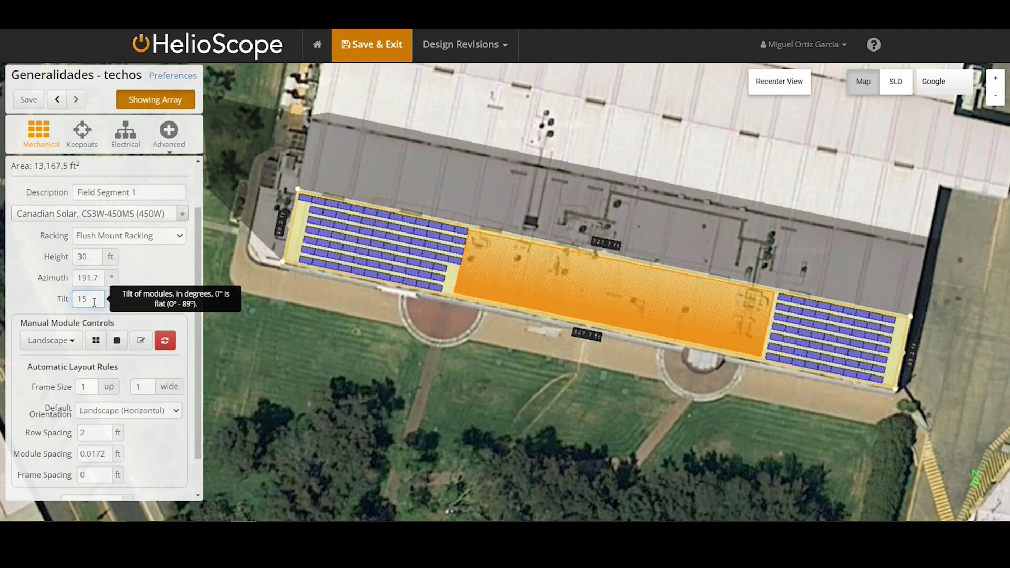
pyautogui.click(152, 265)
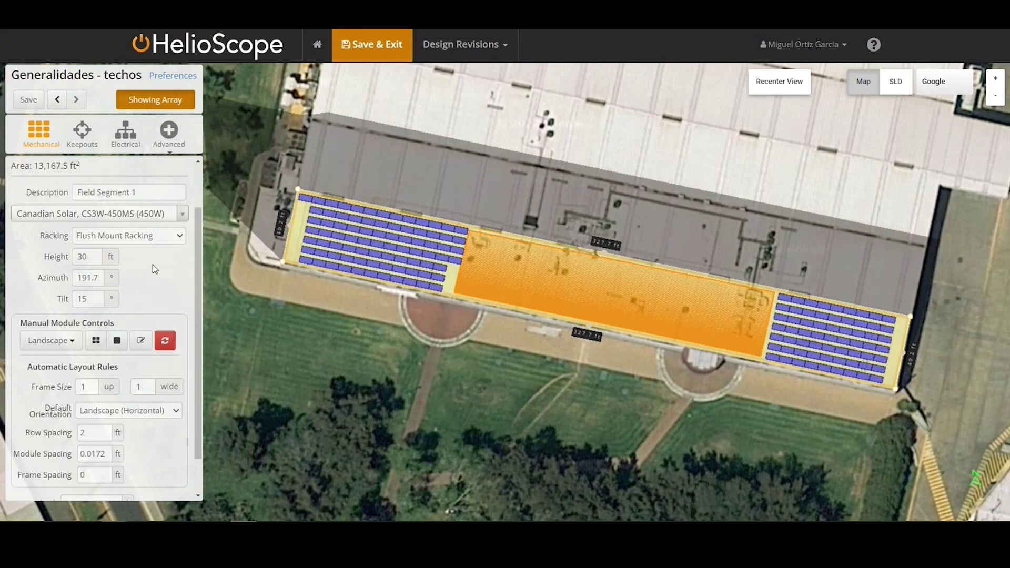
# Change Field Segment 1's default orientation to Portrait (Vertical) and set its row spacing to 0.0787 ft
pyautogui.scroll(-1, 147, 365)
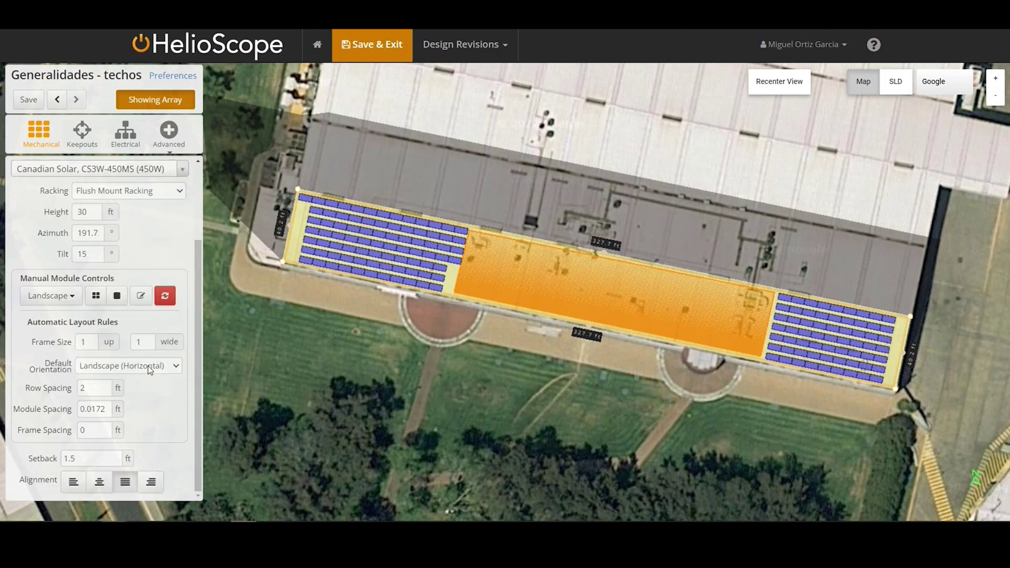
pyautogui.click(174, 369)
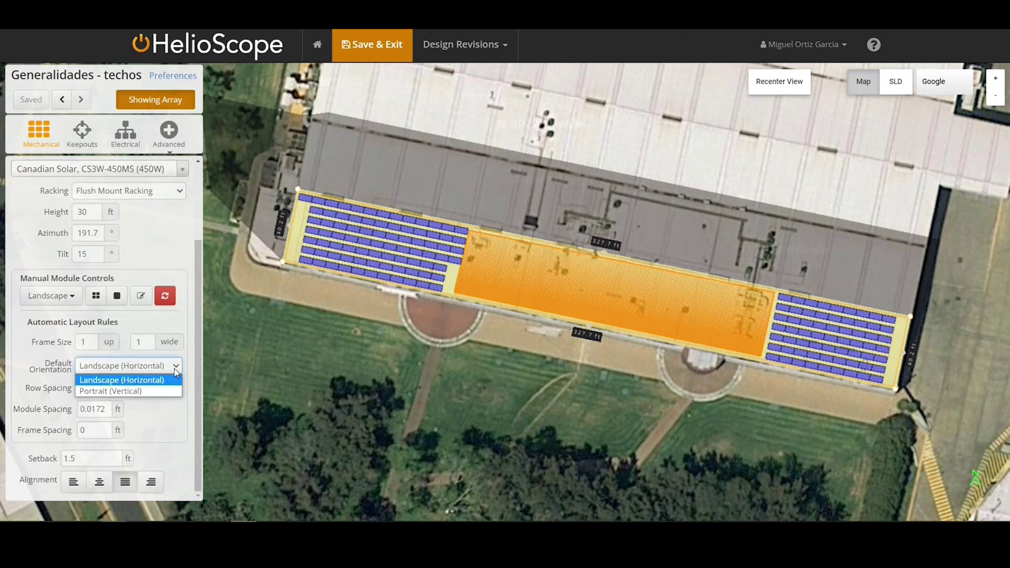
pyautogui.click(148, 392)
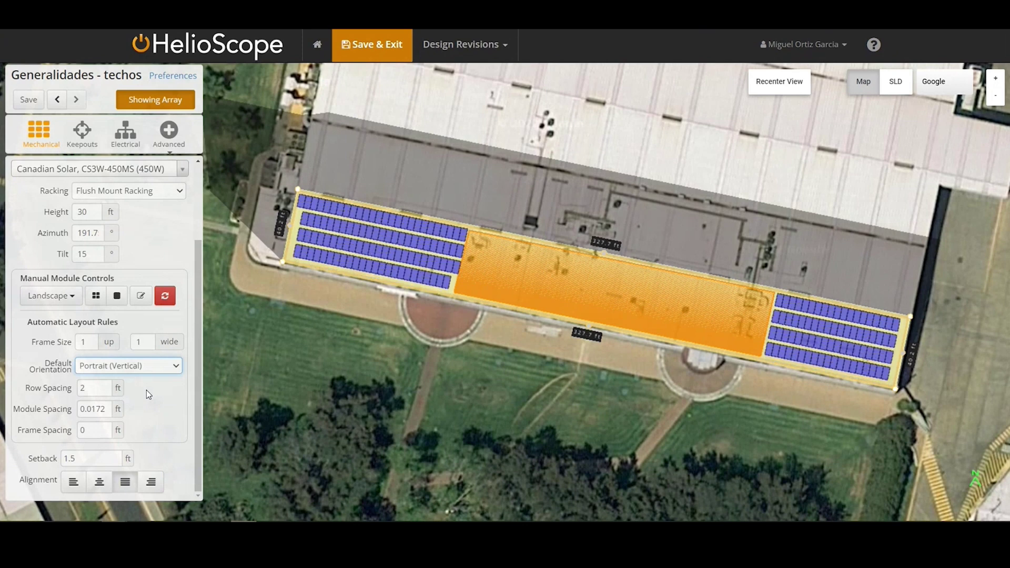
pyautogui.click(99, 390)
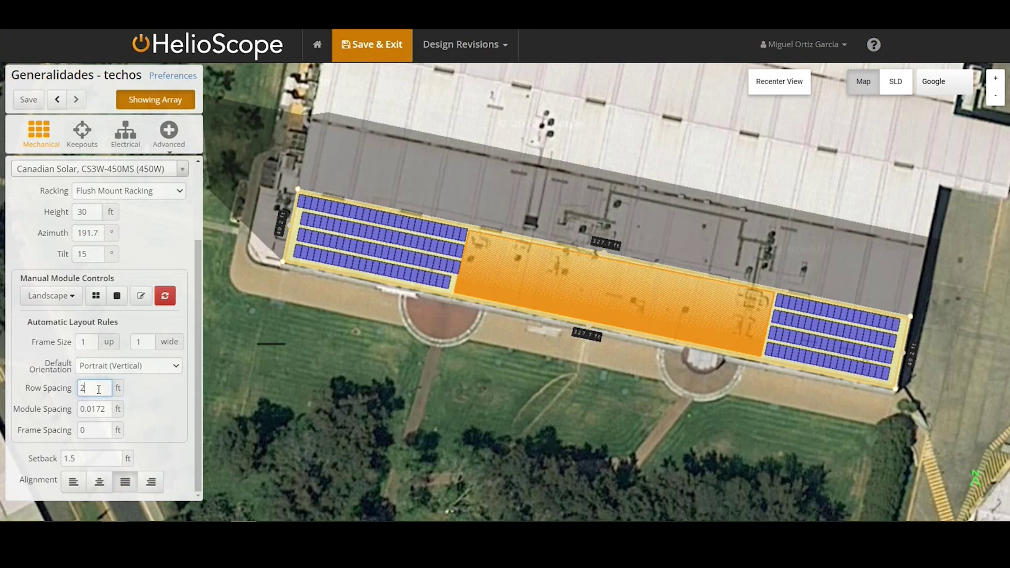
pyautogui.press('BackSpace')
pyautogui.write('.0')
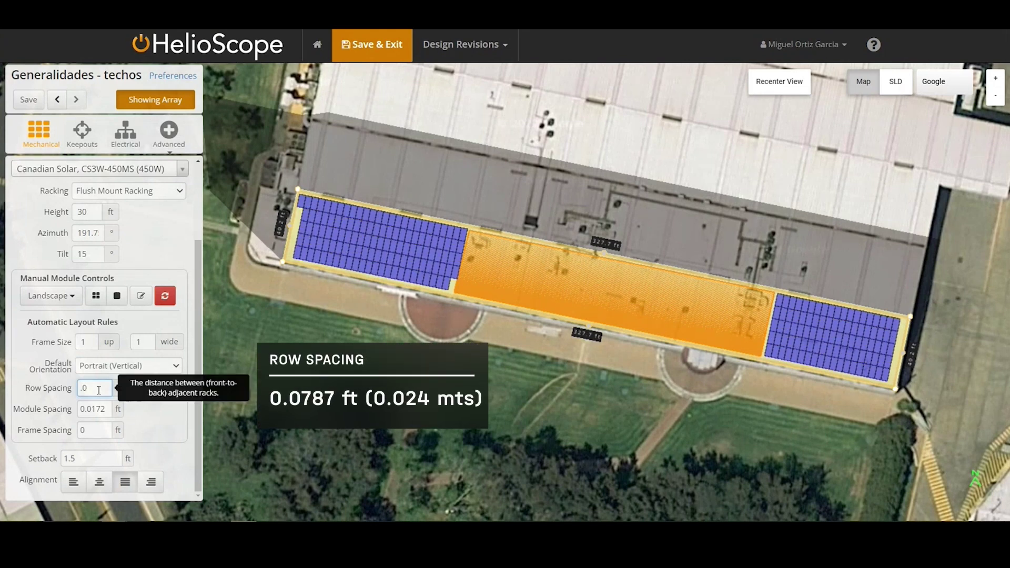
pyautogui.write('787')
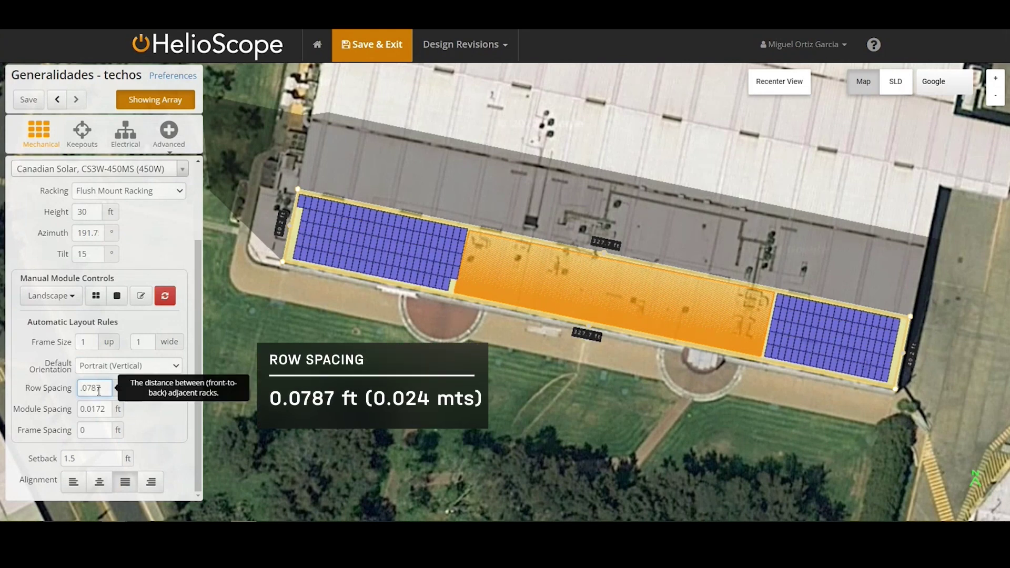
pyautogui.click(145, 417)
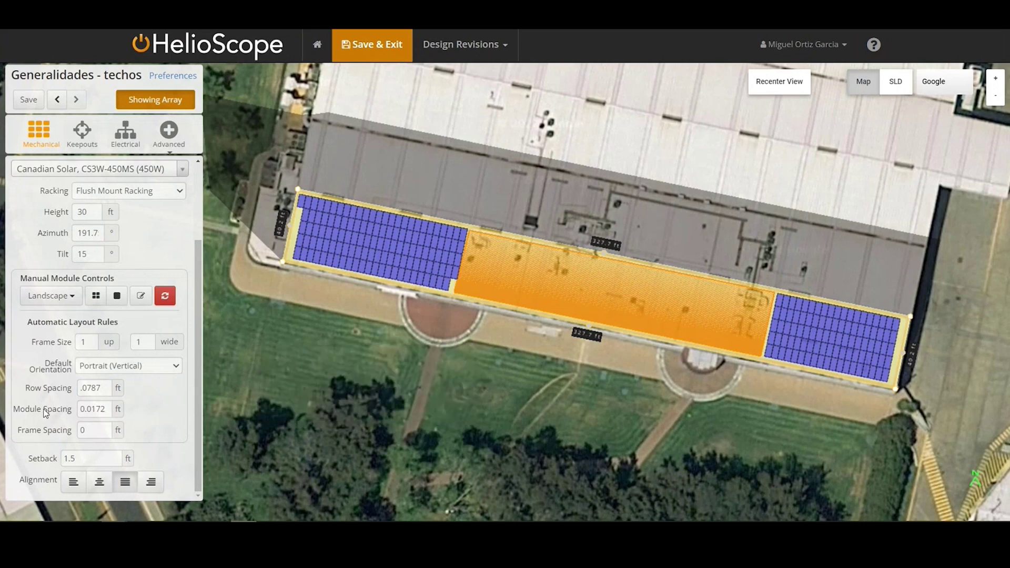
# Set Field Segment 1's module spacing to 0.0656 ft and its setback to 0.853 ft
pyautogui.moveTo(108, 410); pyautogui.dragTo(73, 421)
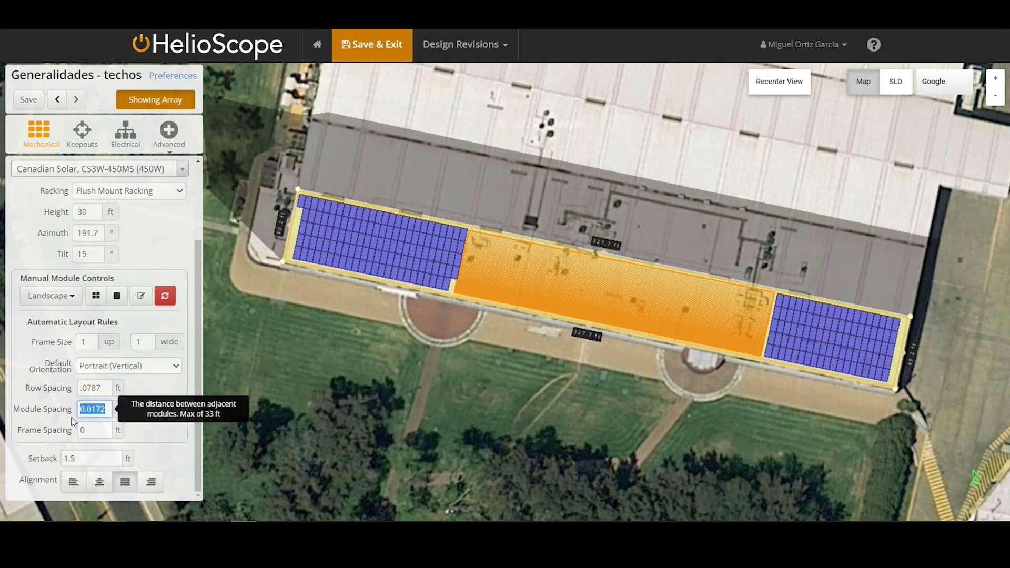
pyautogui.write('.0')
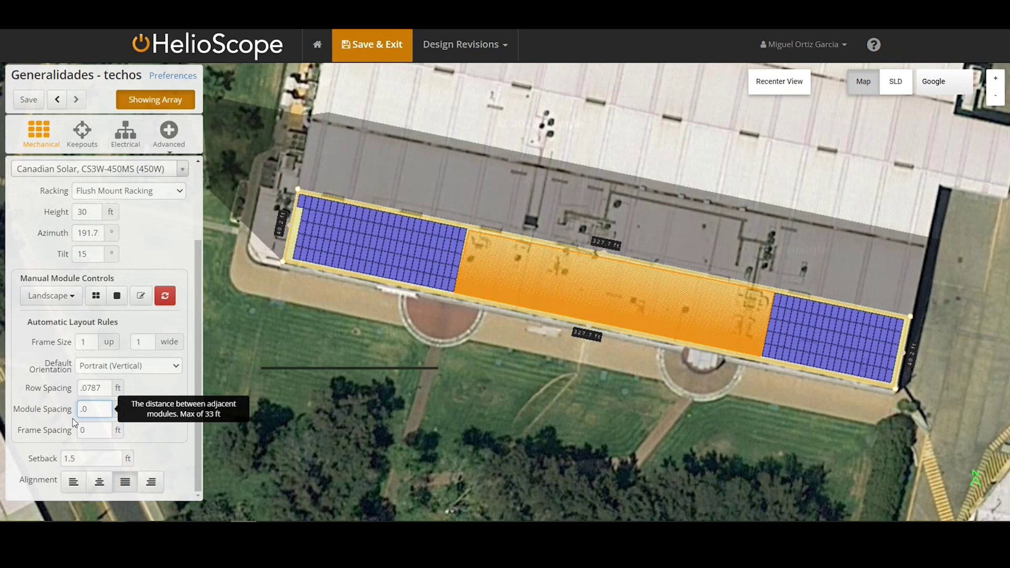
pyautogui.write('656')
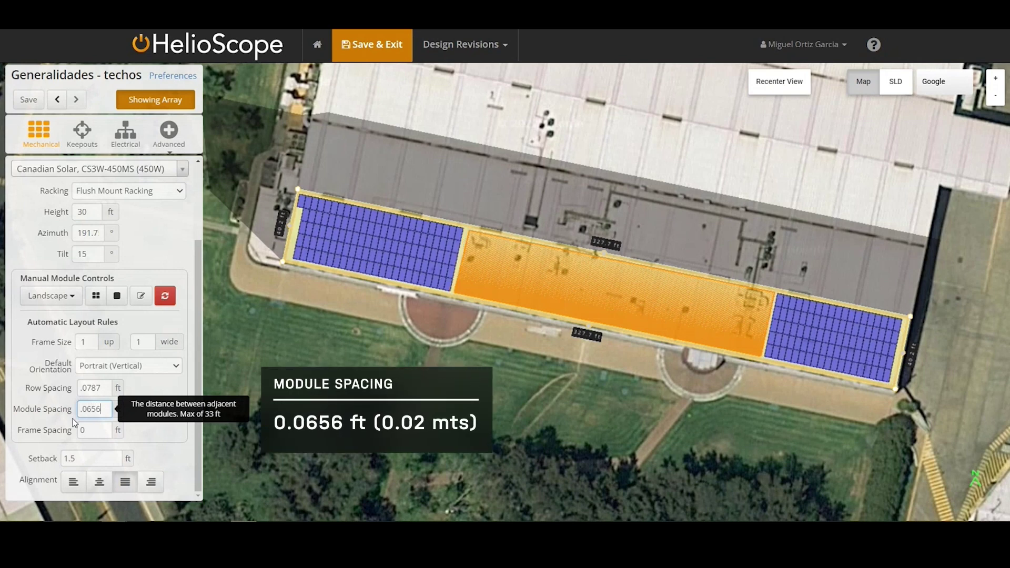
pyautogui.click(153, 435)
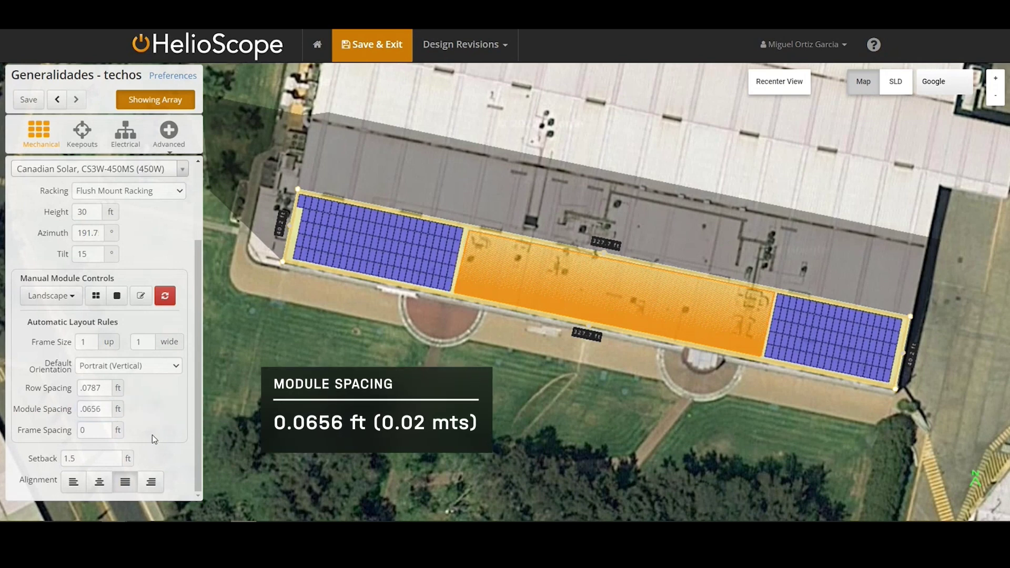
pyautogui.click(93, 463)
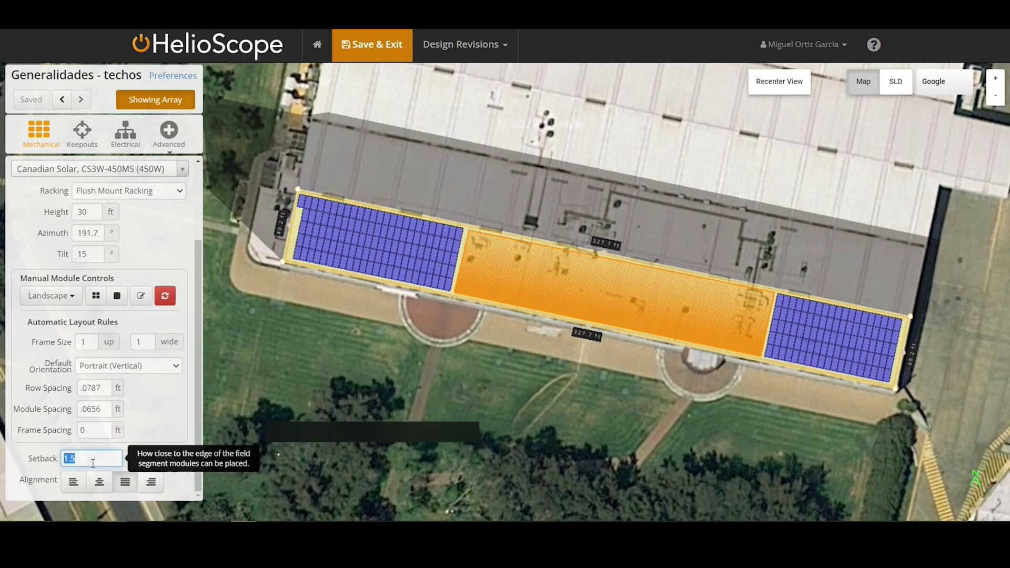
pyautogui.write('.853')
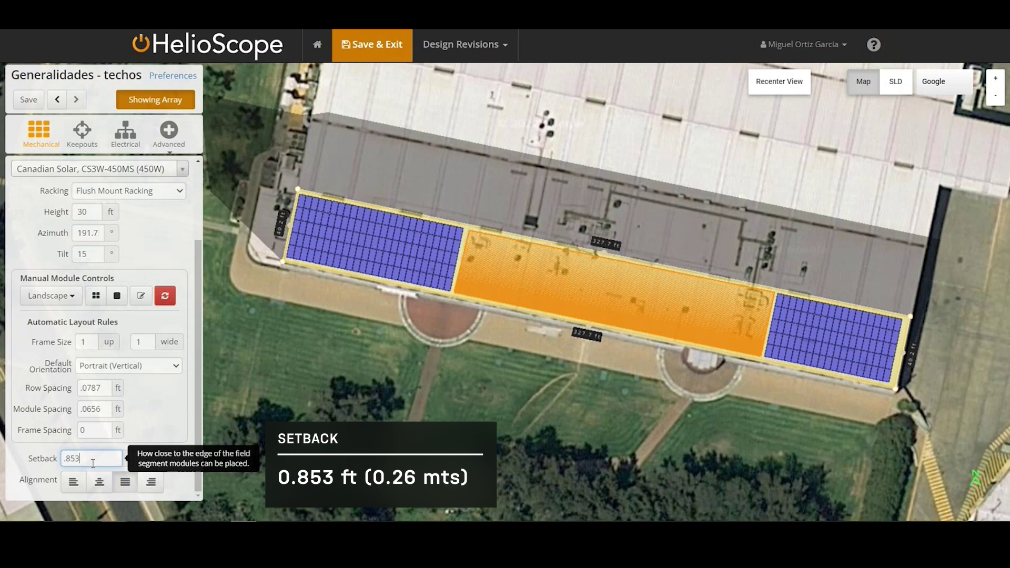
pyautogui.click(160, 416)
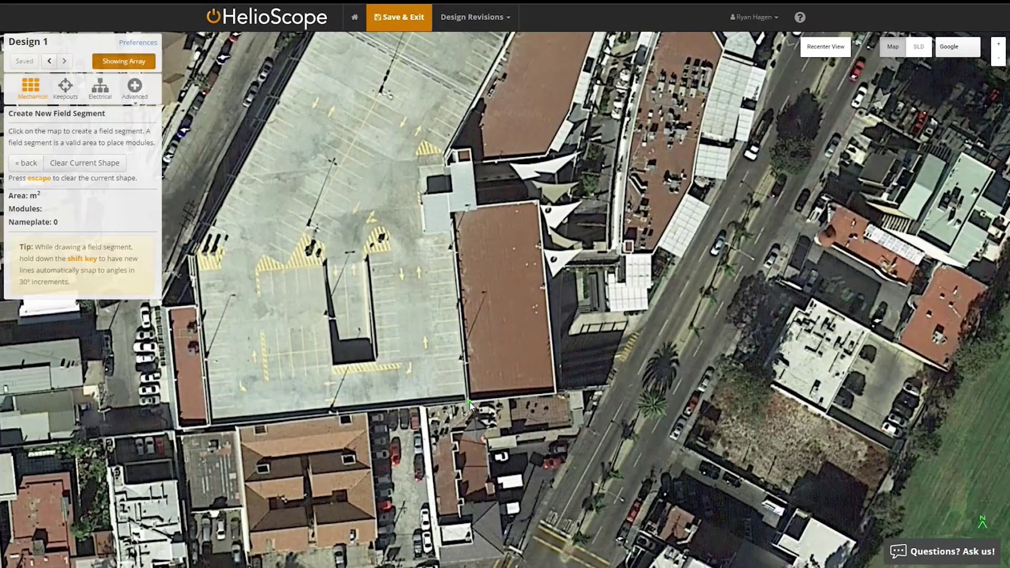
# In Design 1, draw a field segment about 18.5 by 41 m over the brown roof and align its azimuth to the lower edge
pyautogui.click(469, 404)
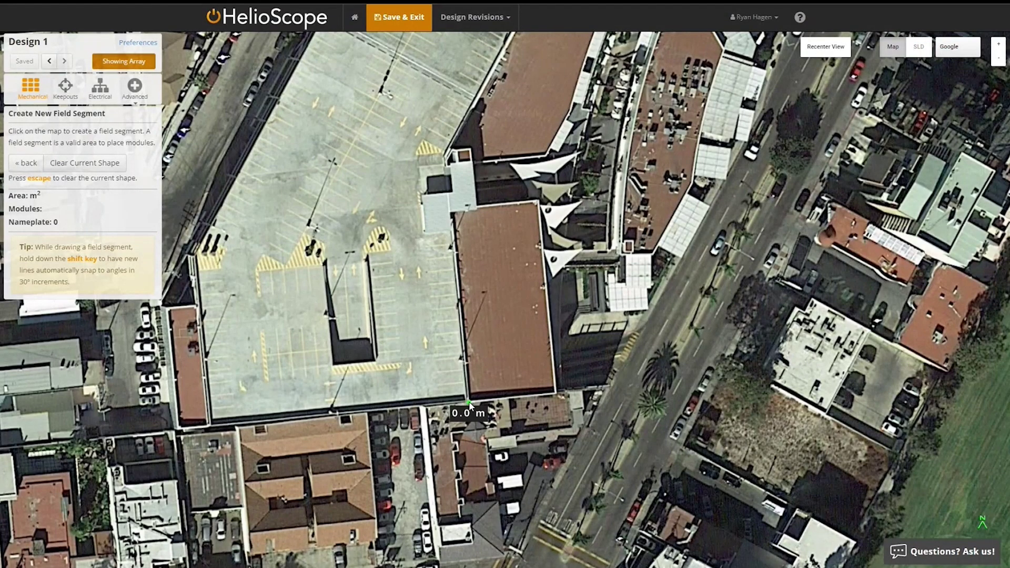
pyautogui.click(556, 395)
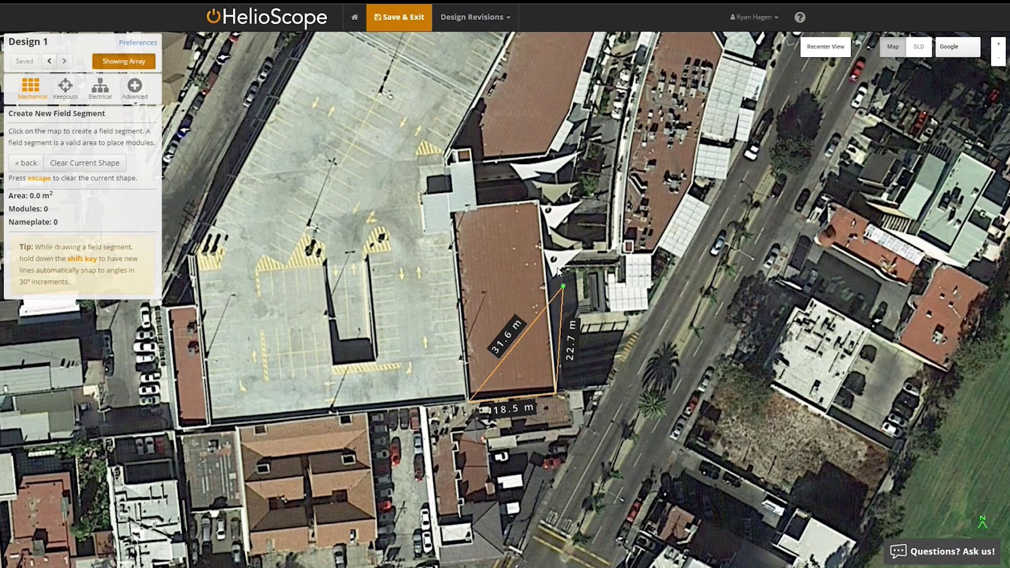
pyautogui.click(537, 201)
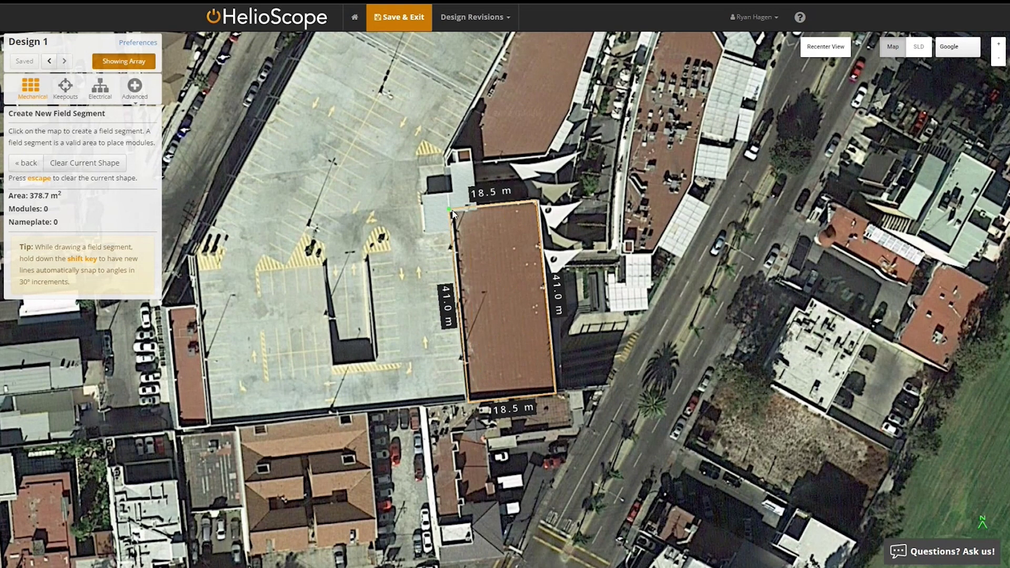
pyautogui.click(451, 208)
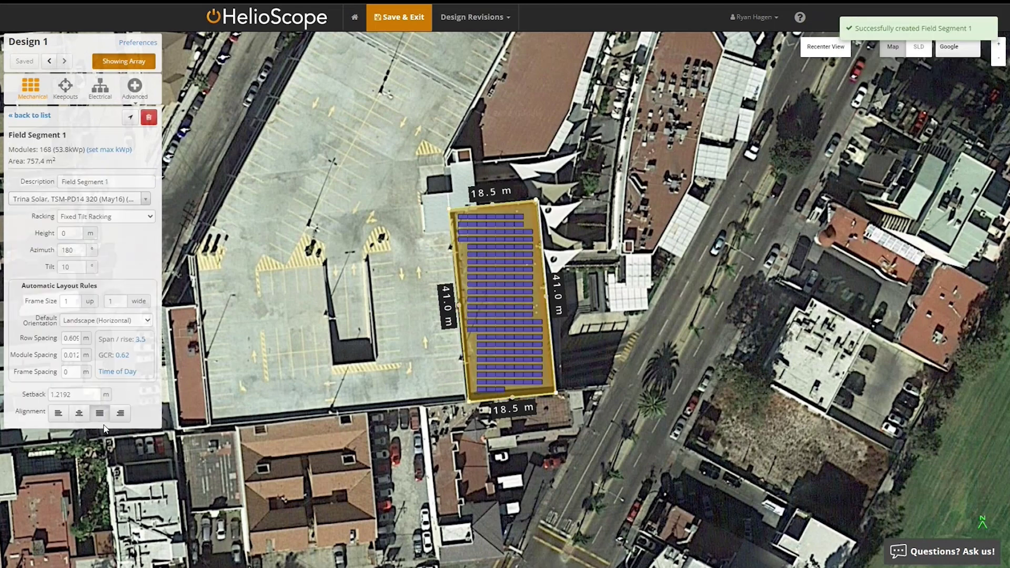
pyautogui.click(513, 401)
pyautogui.click(548, 438)
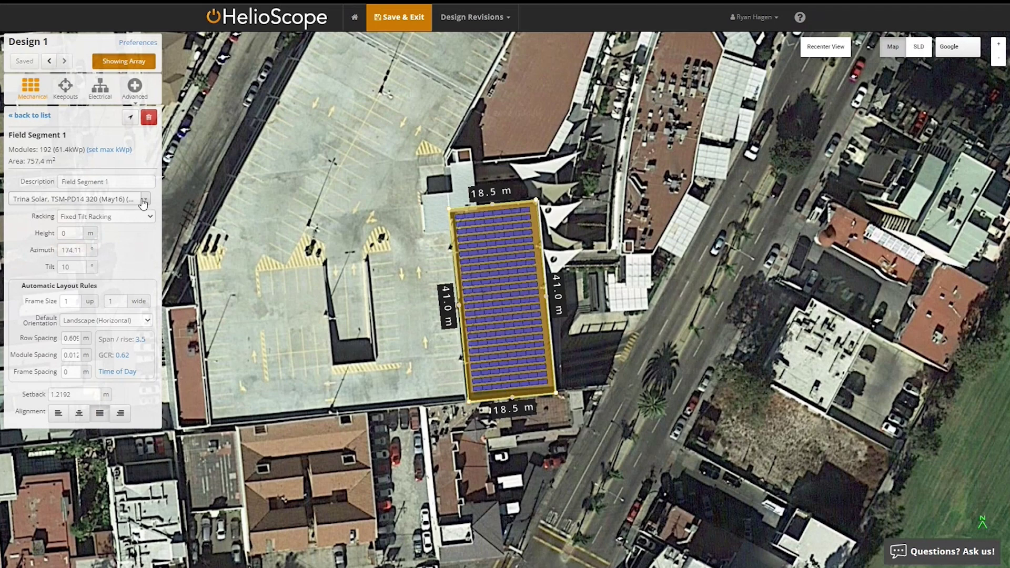
# Assign the Hanwha, Q.PEAK L-G4.2 350 (2018Rev1) (350W) module to the new field segment
pyautogui.click(77, 200)
pyautogui.write('hanhwha 350')
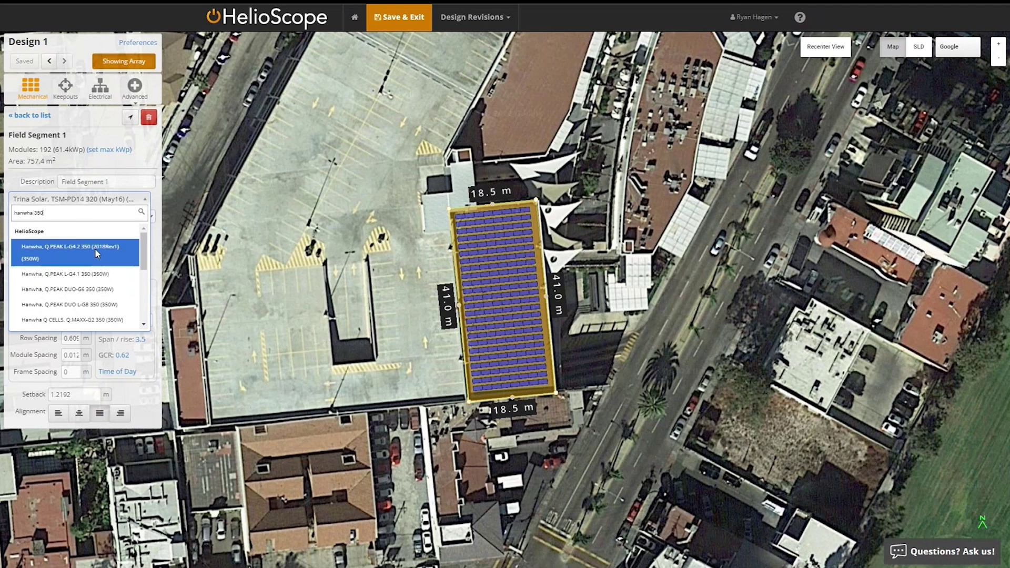
pyautogui.click(100, 253)
# Set Field Segment 1's module height to 6 m and its tilt to 8°
pyautogui.click(66, 234)
pyautogui.press('BackSpace')
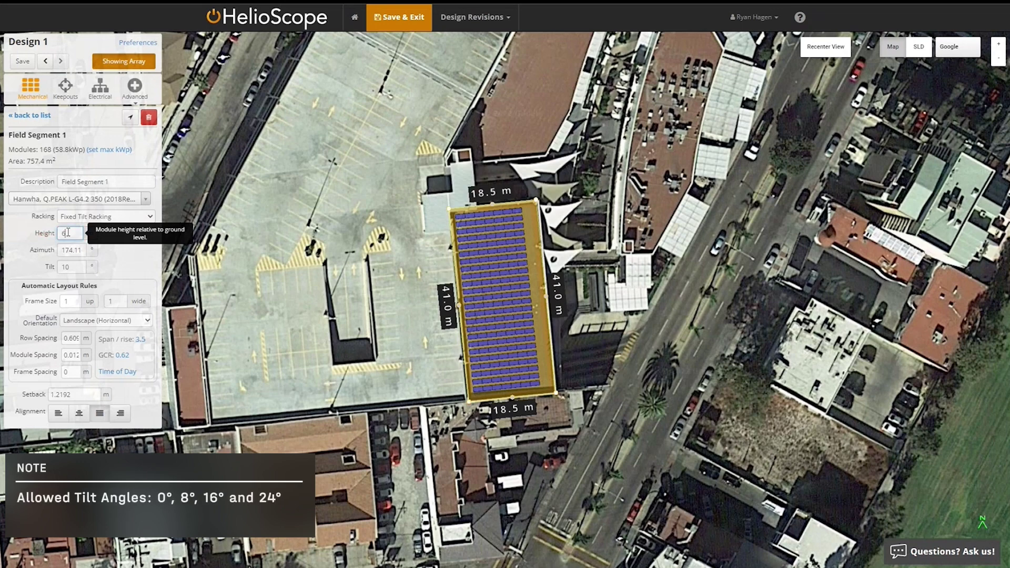
pyautogui.write('6')
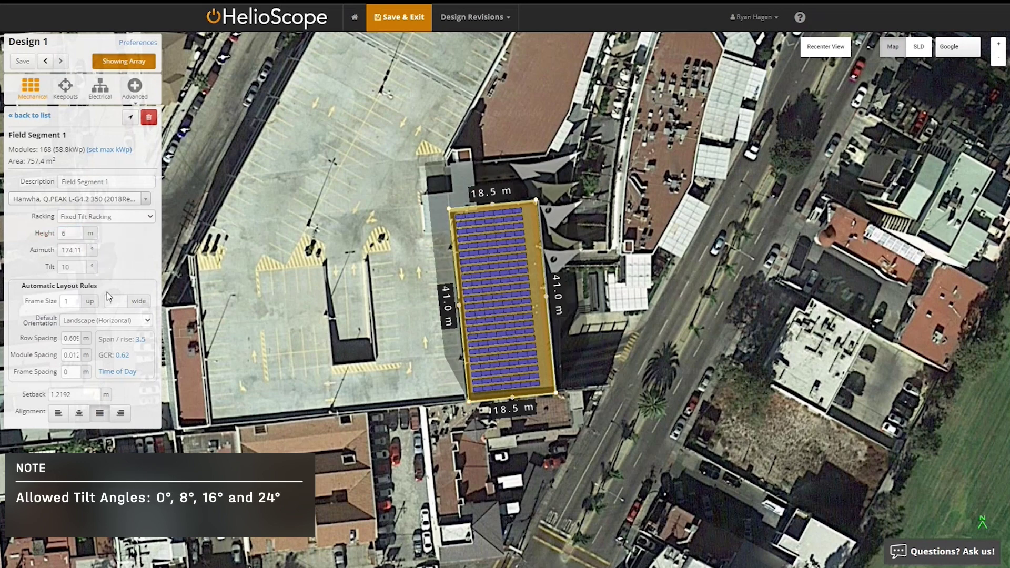
pyautogui.click(72, 268)
pyautogui.press('BackSpace')
pyautogui.press('BackSpace')
pyautogui.write('8')
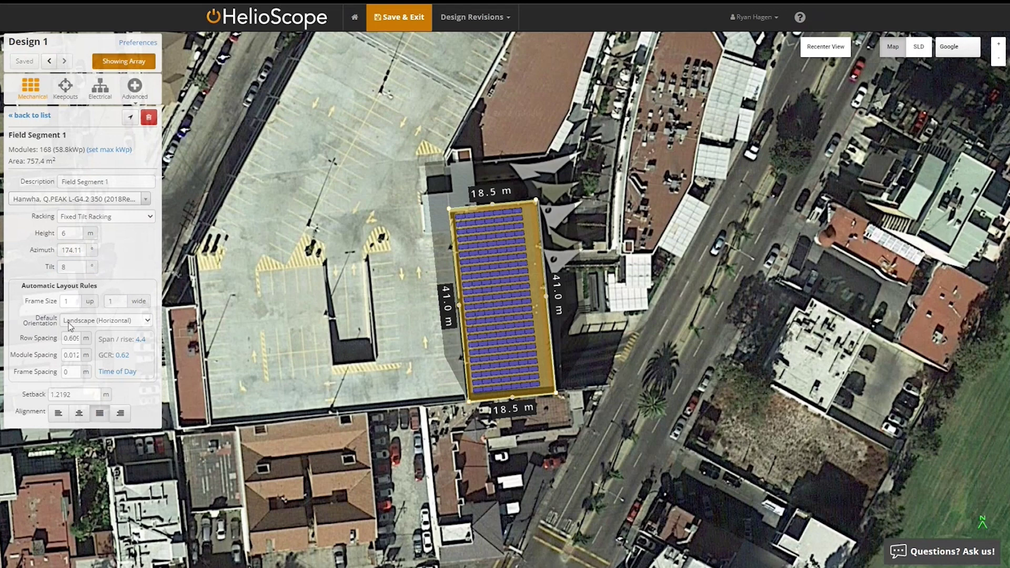
# Change Field Segment 1's default orientation to Portrait (Vertical) and set its row spacing to 0.27 m
pyautogui.click(148, 322)
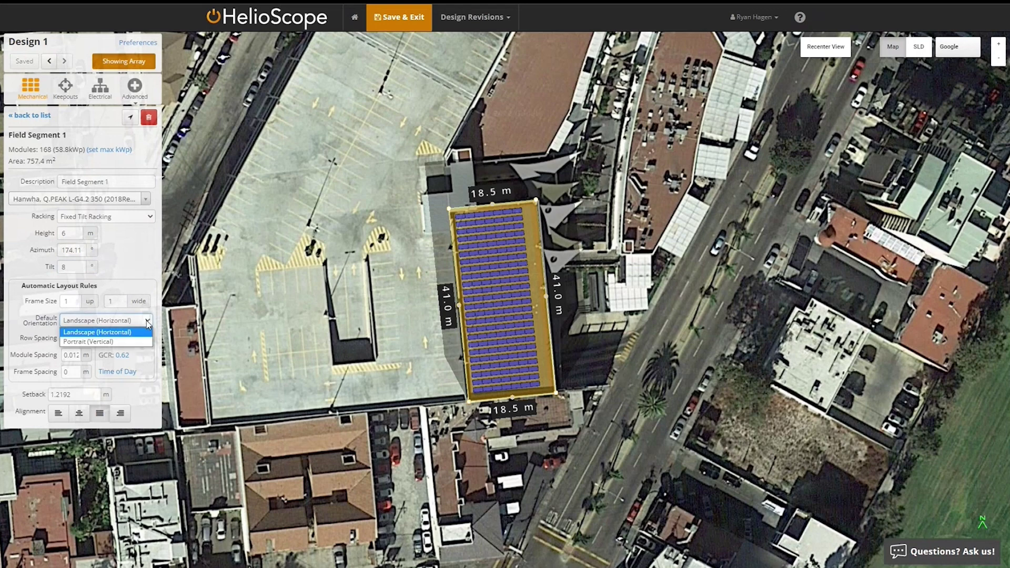
pyautogui.click(146, 342)
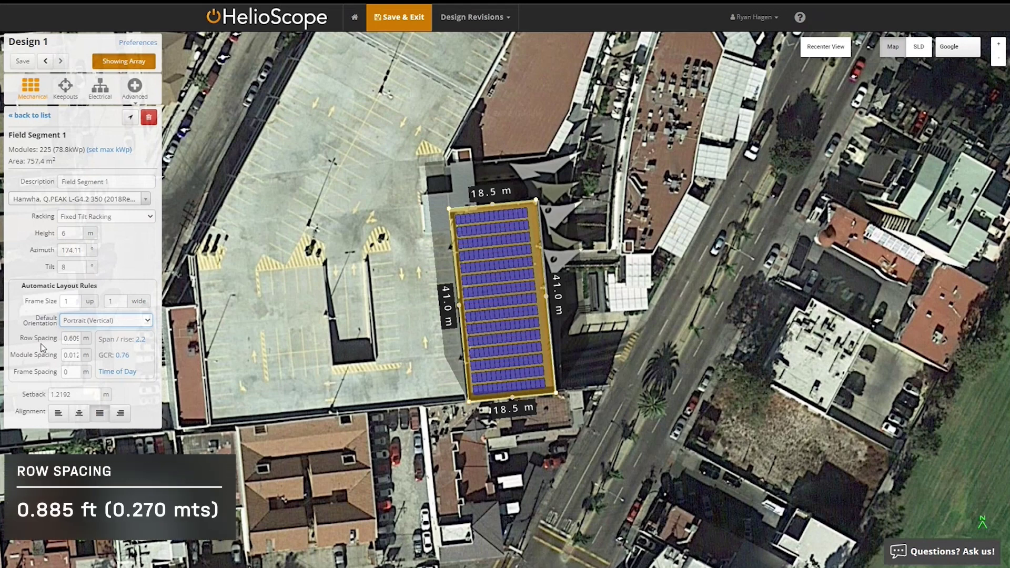
pyautogui.doubleClick(77, 339)
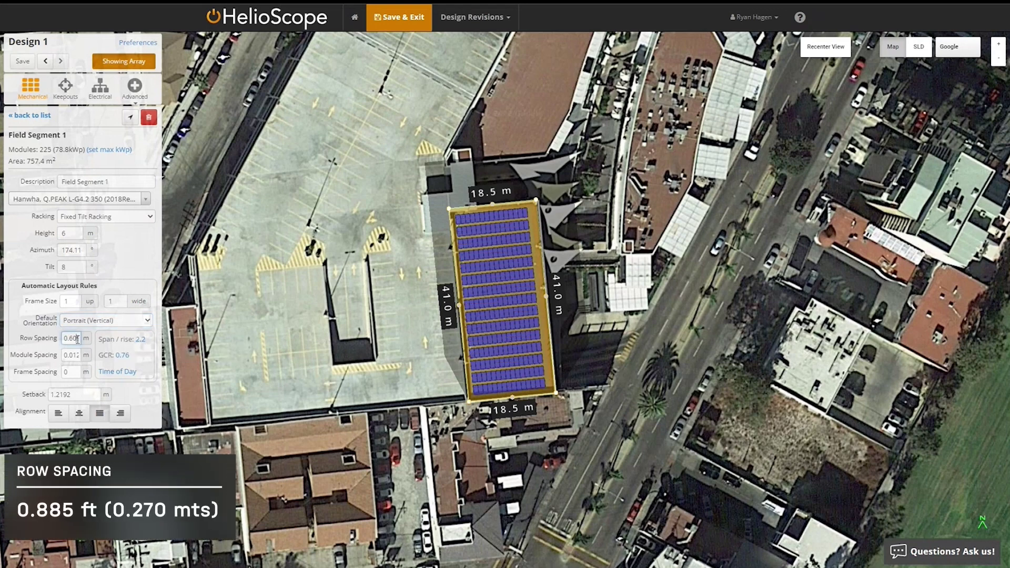
pyautogui.write('.27')
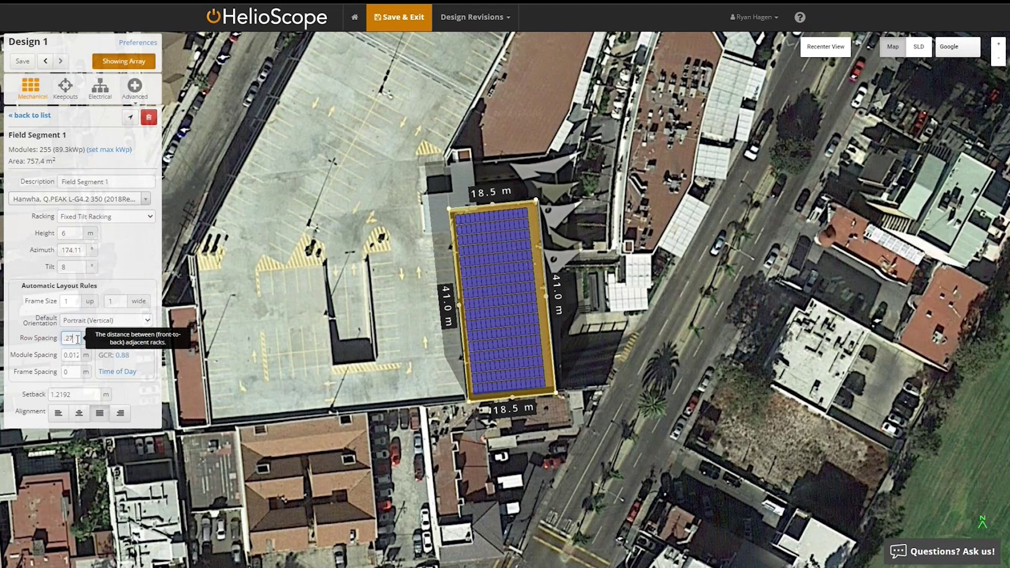
# Set Field Segment 1's module spacing to 0.02 m and its setback to 0.26 m
pyautogui.doubleClick(73, 357)
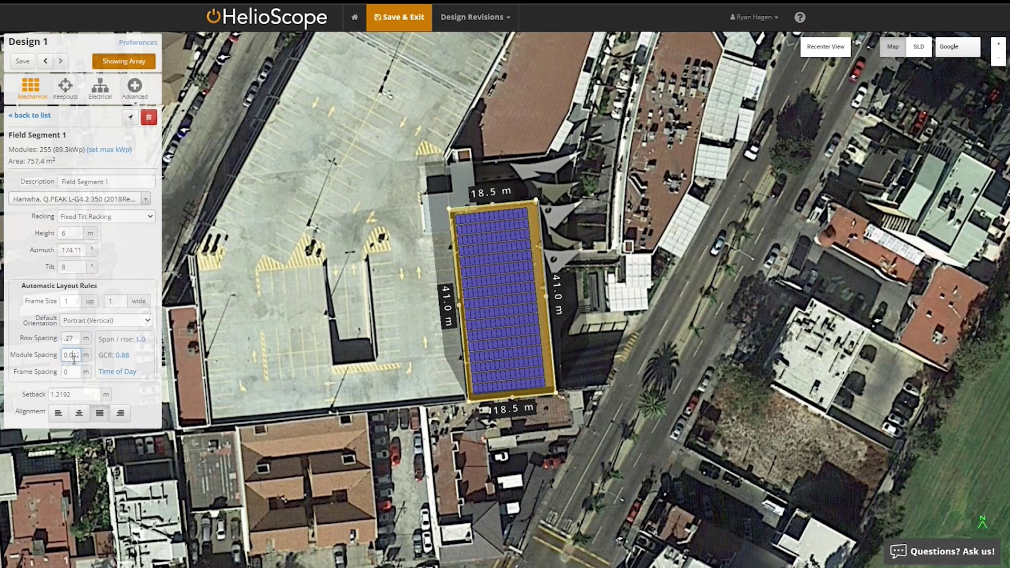
pyautogui.write('0.00')
pyautogui.write('2')
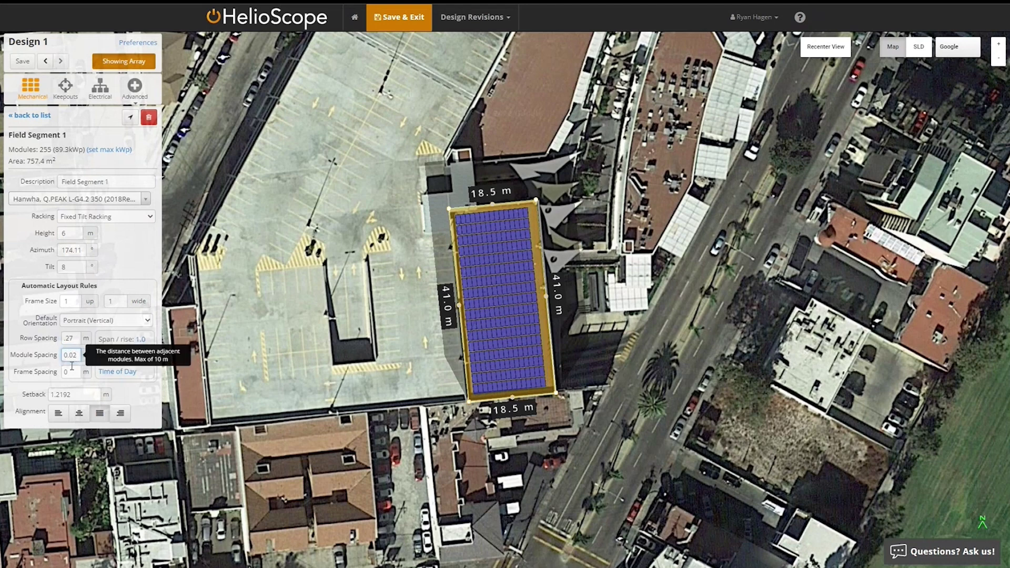
pyautogui.click(131, 271)
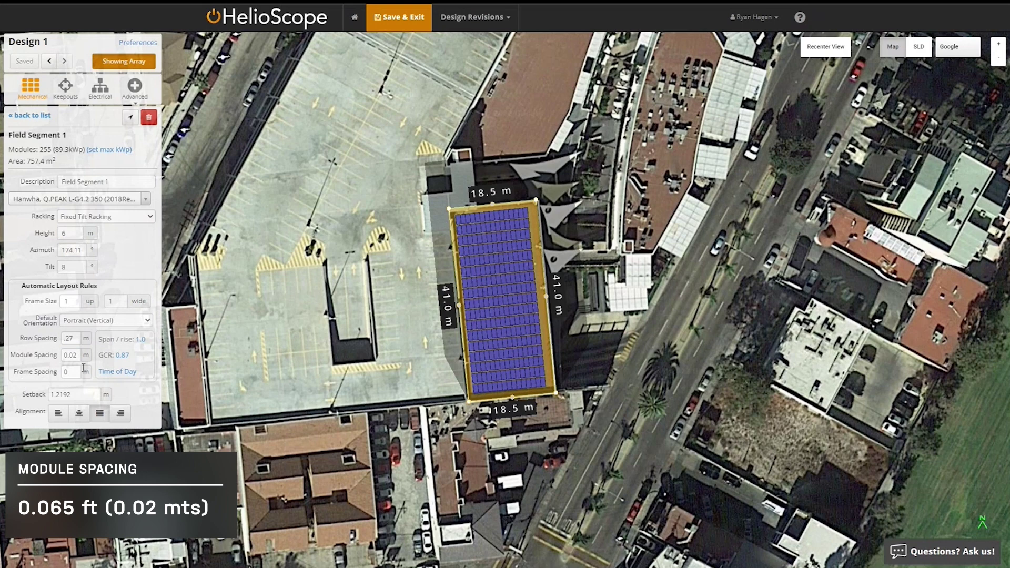
pyautogui.click(59, 398)
pyautogui.doubleClick(55, 396)
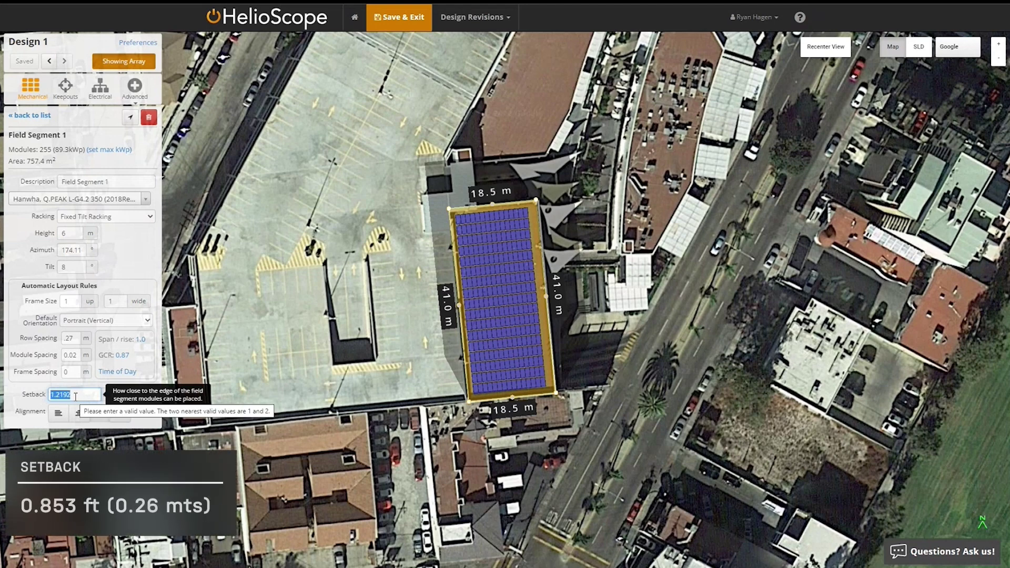
pyautogui.write('0.26')
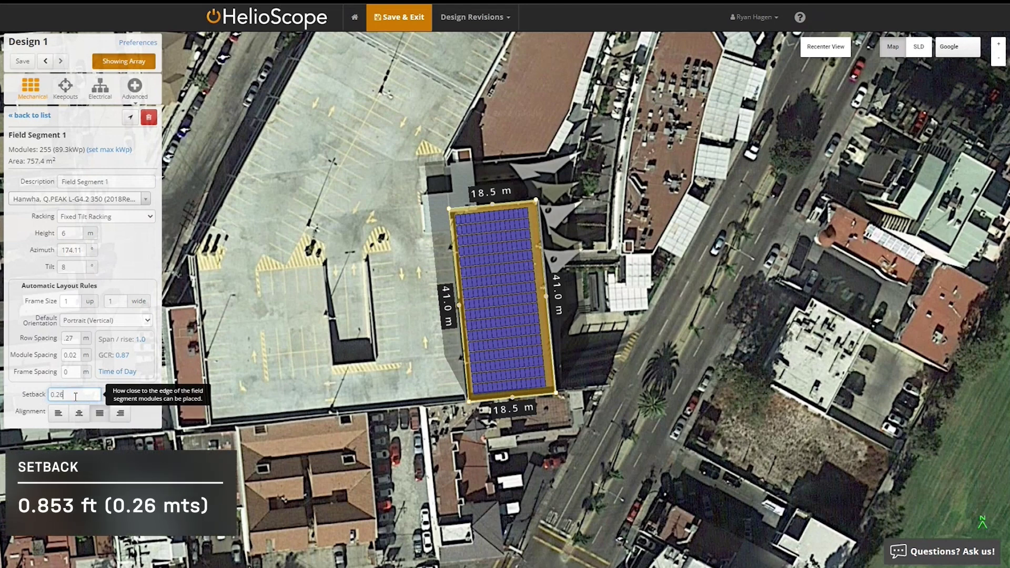
pyautogui.press('Return')
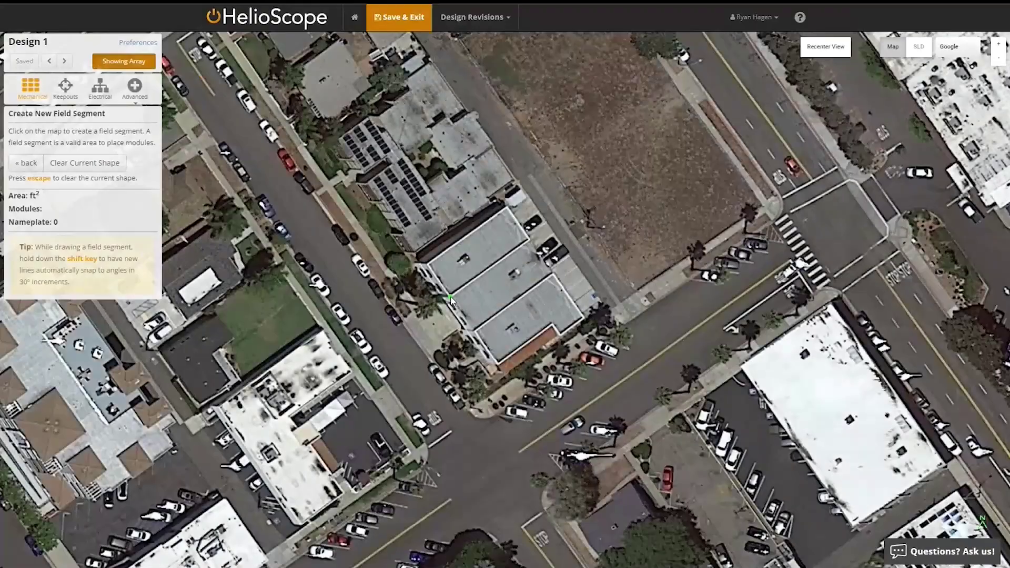
# Draw a field segment about 63.1 by 25.7 ft over the upper gray roof section and set its azimuth to 144.1° from its lower edge
pyautogui.click(450, 295)
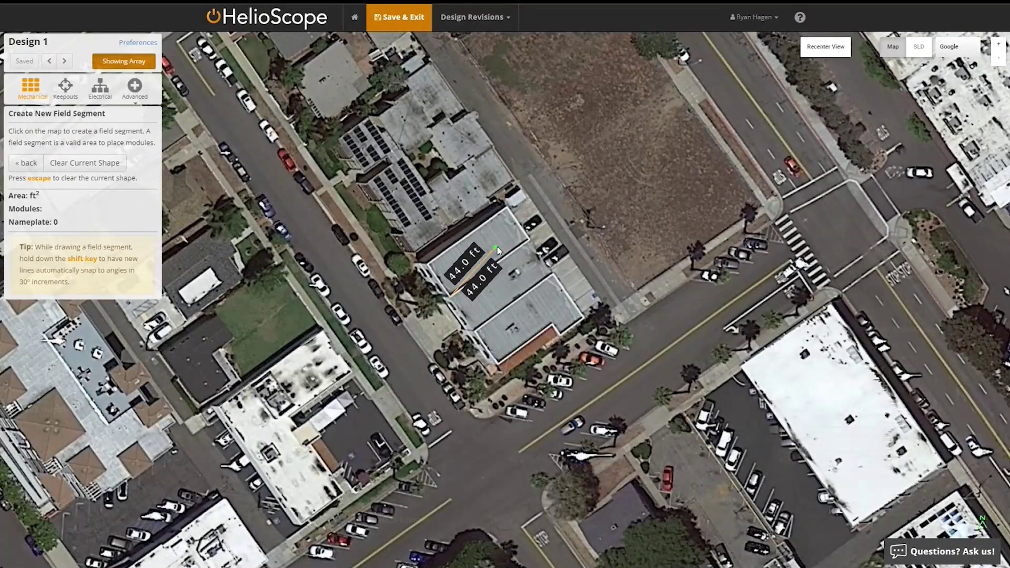
pyautogui.click(528, 240)
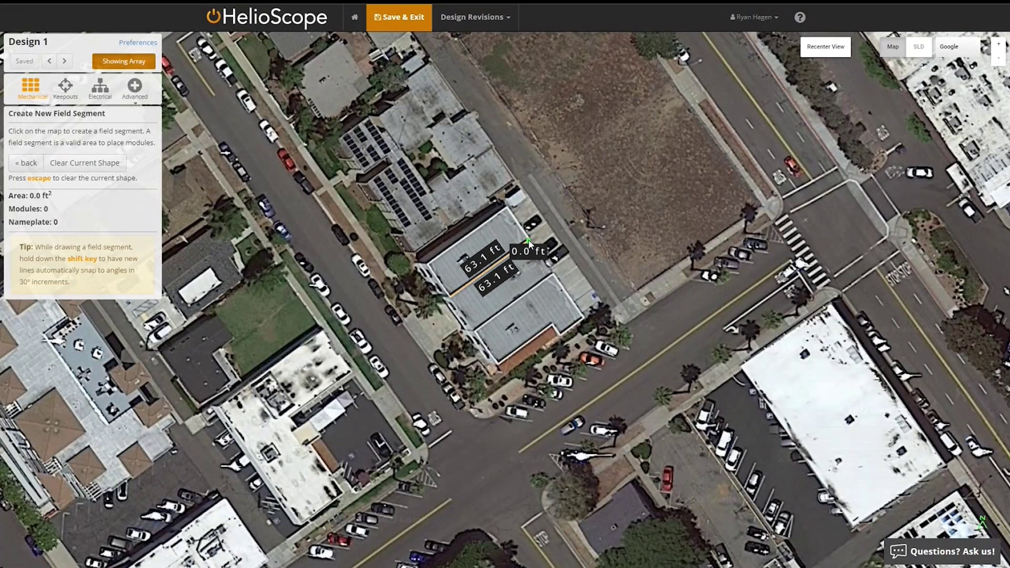
pyautogui.click(507, 209)
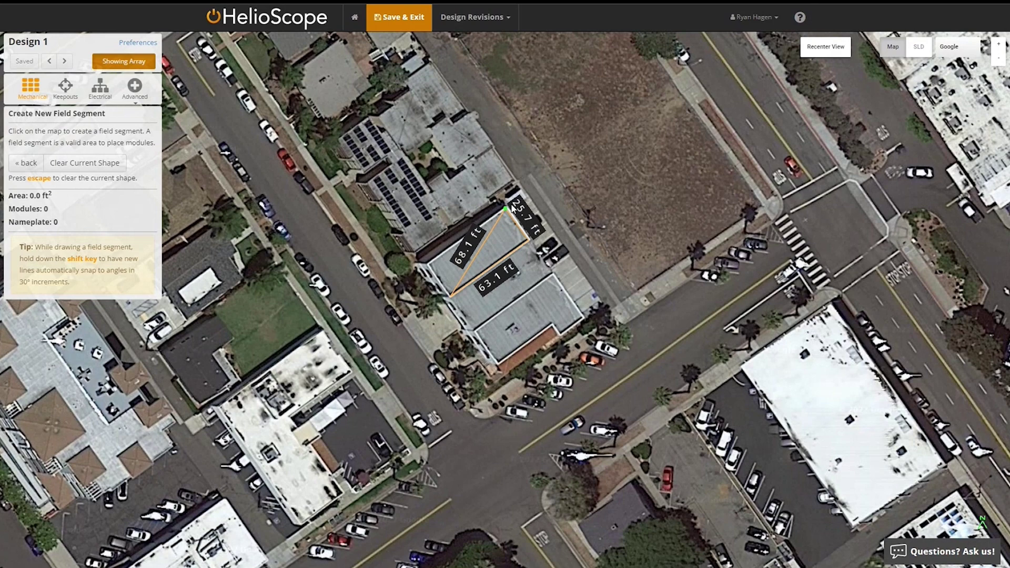
pyautogui.click(428, 266)
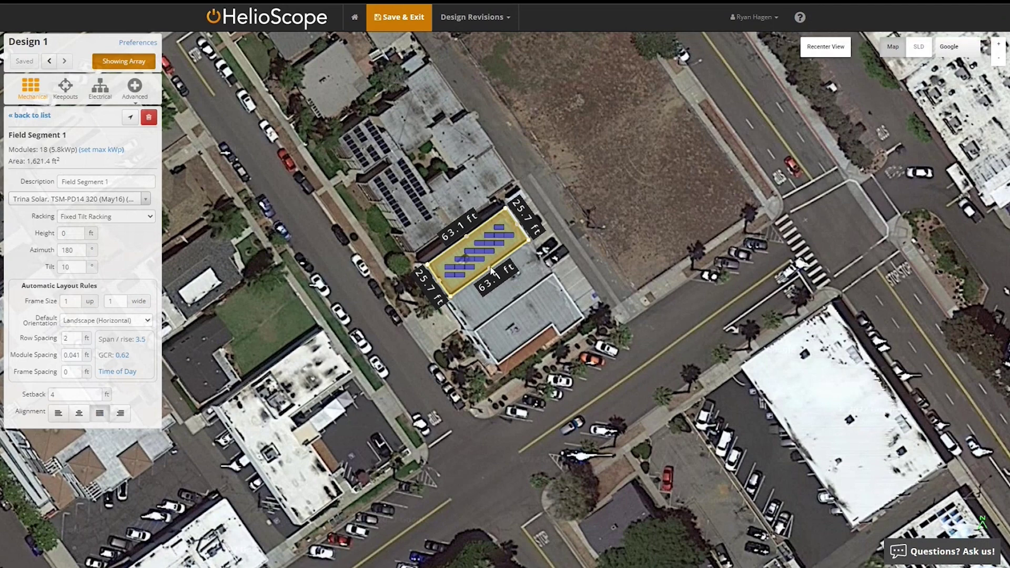
pyautogui.moveTo(490, 271)
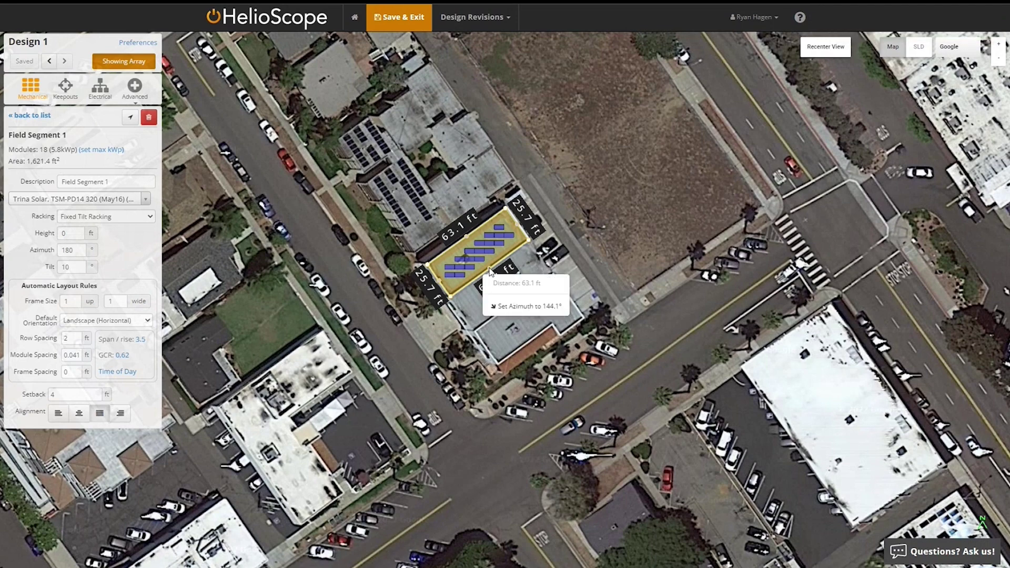
pyautogui.click(523, 305)
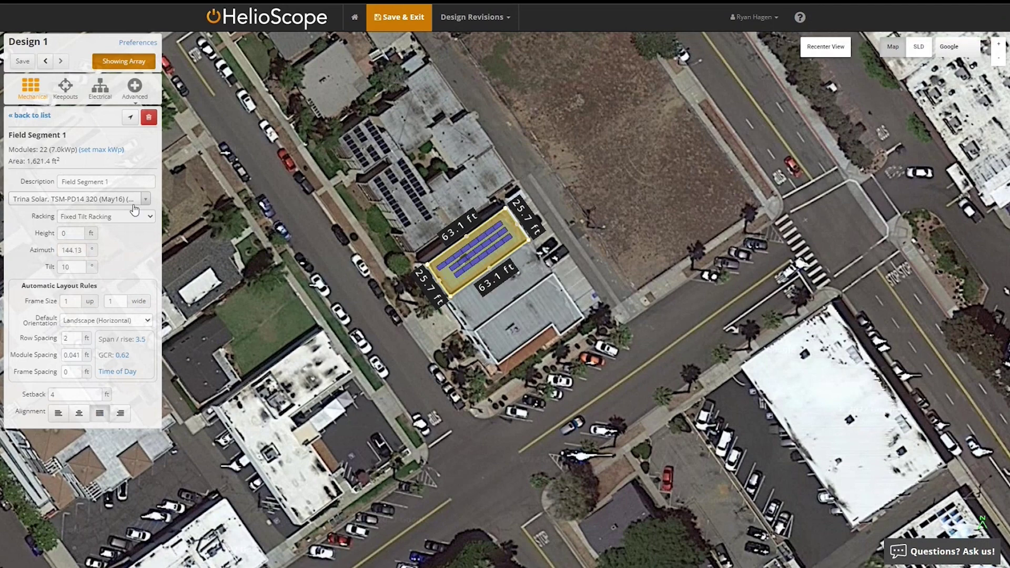
# Assign the Hanwha, Q.PEAK L-G4.2 350 (2018Rev1) (350W) module to the field segment on the gray roof
pyautogui.click(105, 199)
pyautogui.write('hanw')
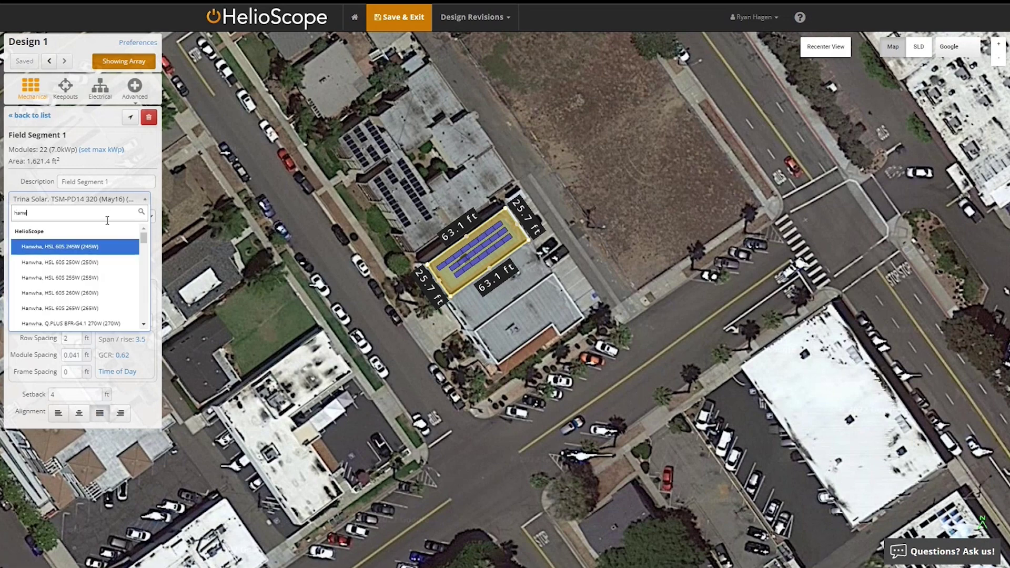
pyautogui.write(' 350')
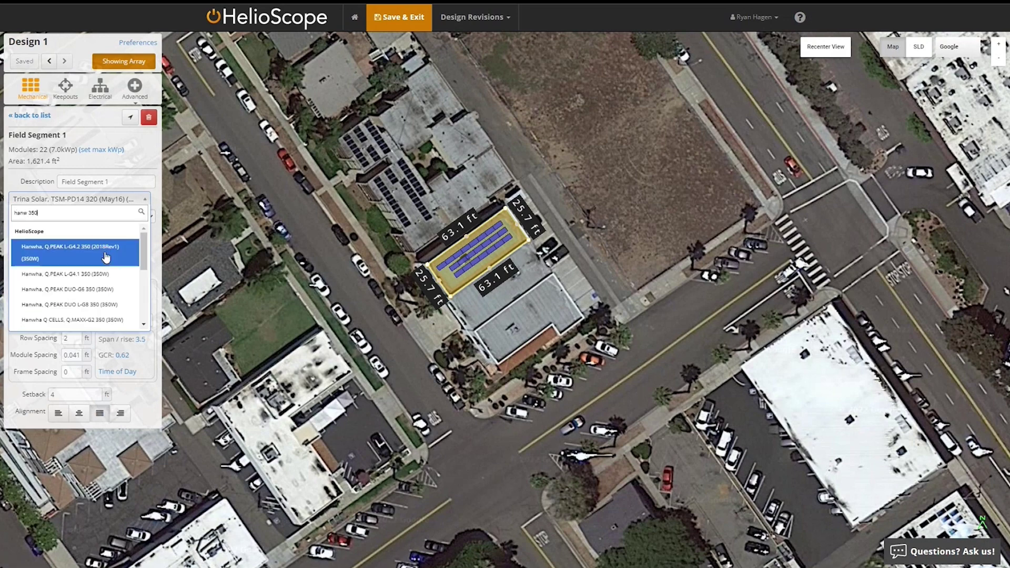
pyautogui.click(105, 247)
# Set Field Segment 1's module height to 15 ft and its tilt to 7°
pyautogui.click(74, 234)
pyautogui.write('15')
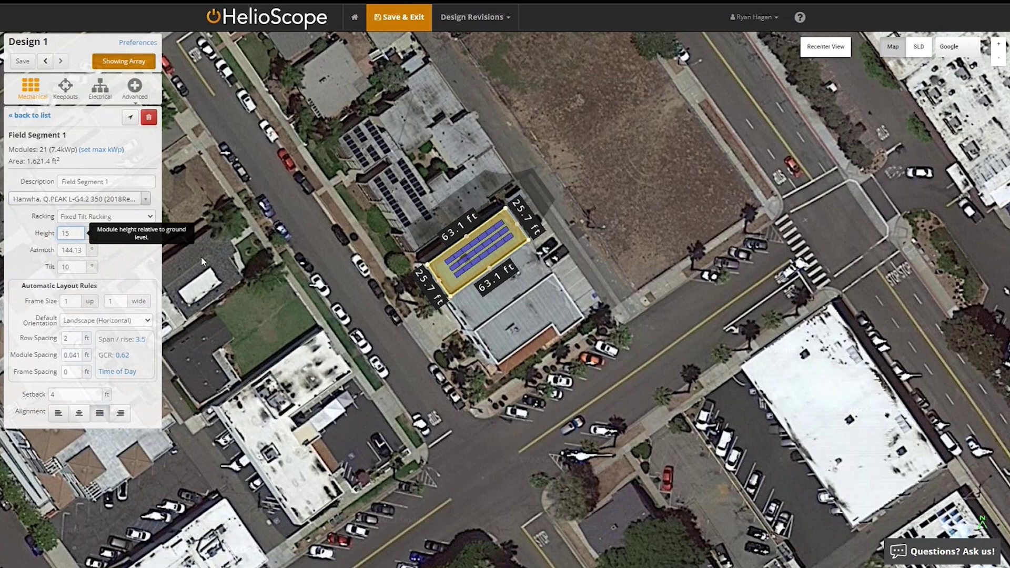
pyautogui.doubleClick(70, 267)
pyautogui.press('BackSpace')
pyautogui.write('7')
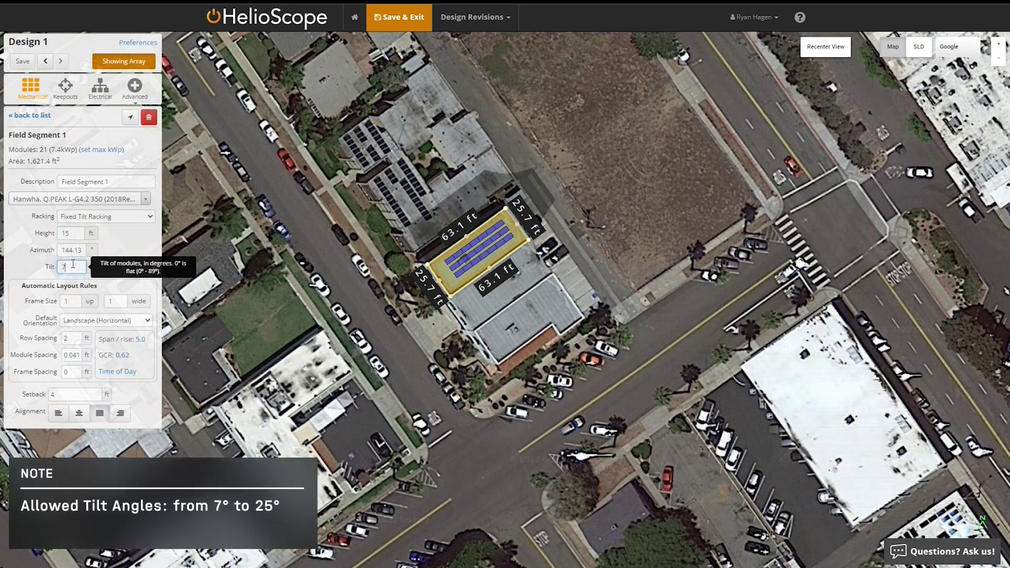
pyautogui.click(146, 239)
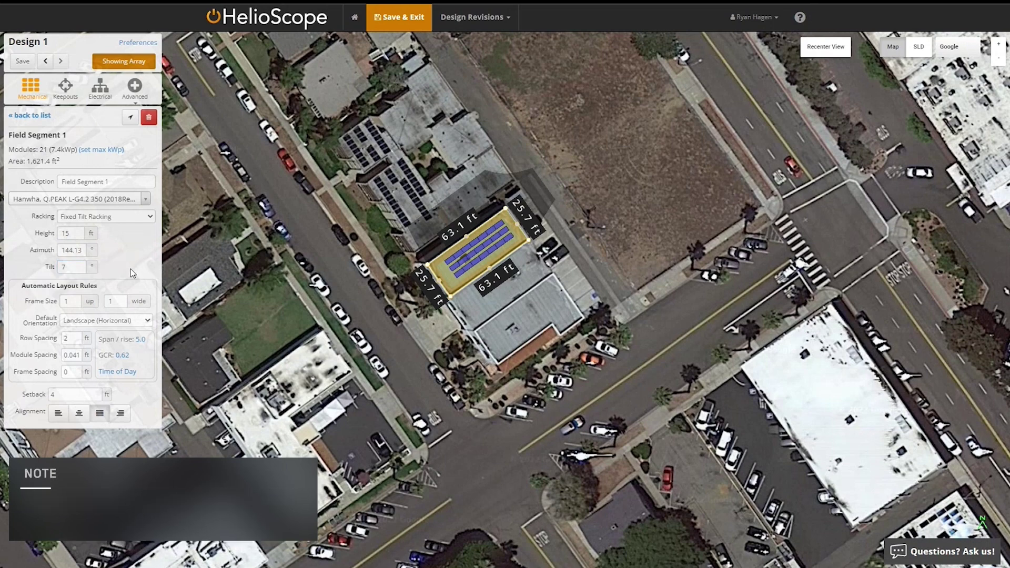
# Set Field Segment 1's row spacing to 0.85 ft and its module spacing to 0.065 ft
pyautogui.click(80, 337)
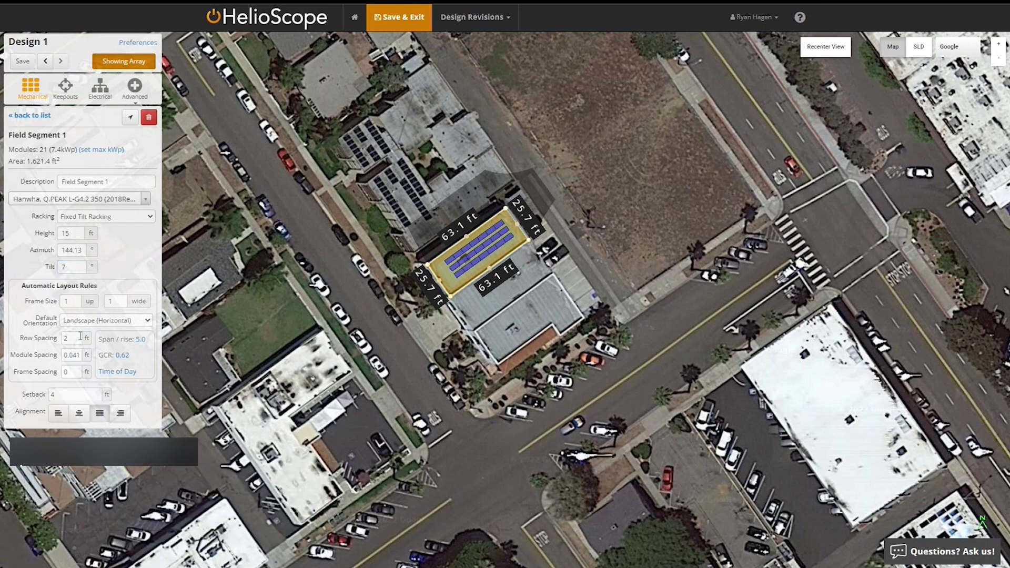
pyautogui.doubleClick(65, 338)
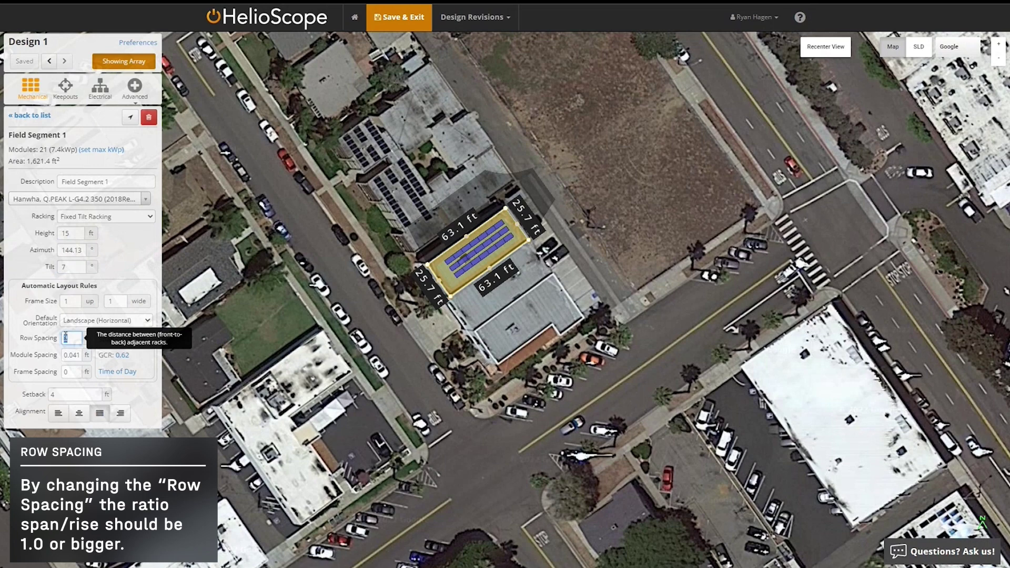
pyautogui.write('0')
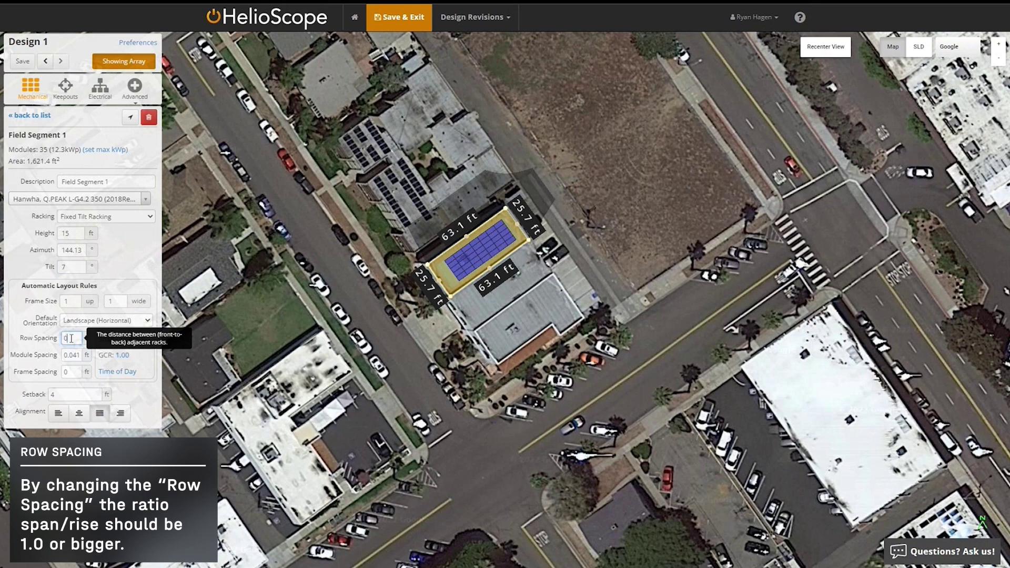
pyautogui.write('.85')
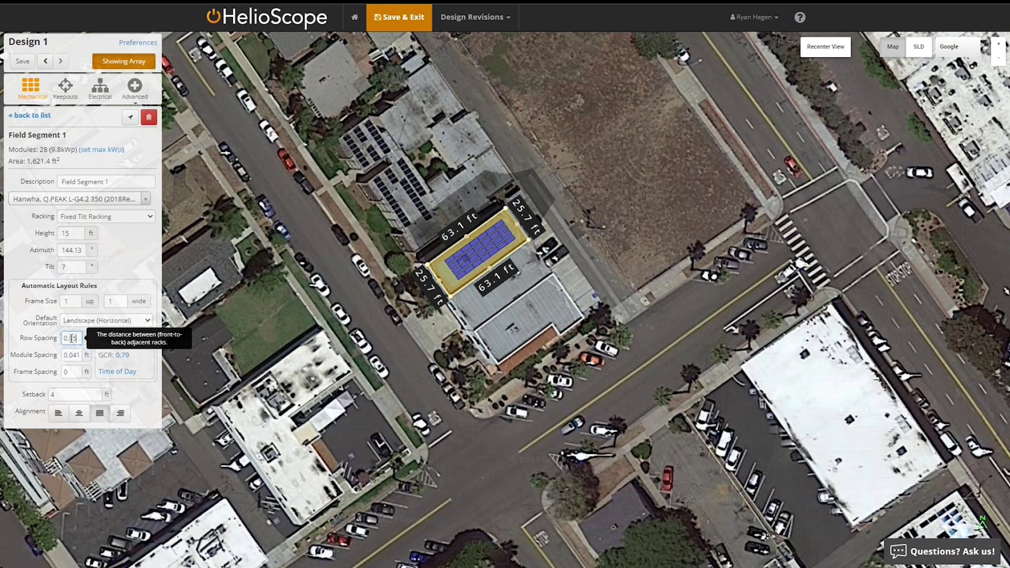
pyautogui.click(126, 287)
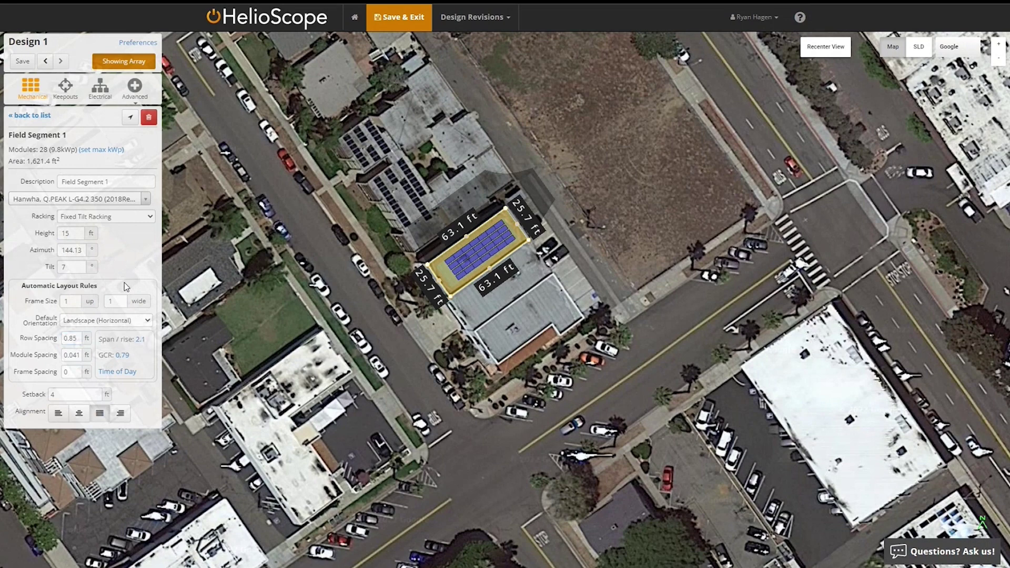
pyautogui.doubleClick(79, 359)
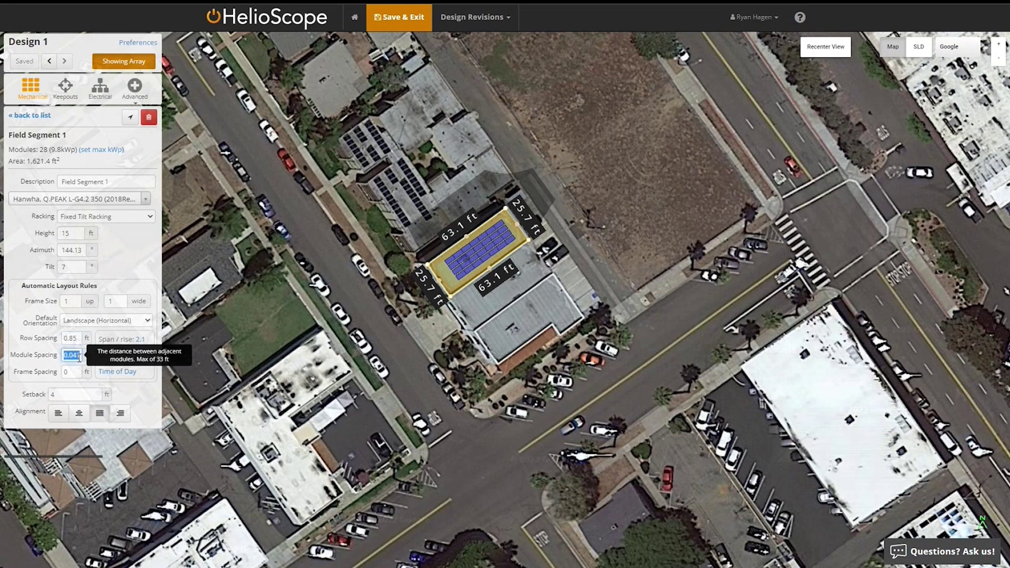
pyautogui.write('0.')
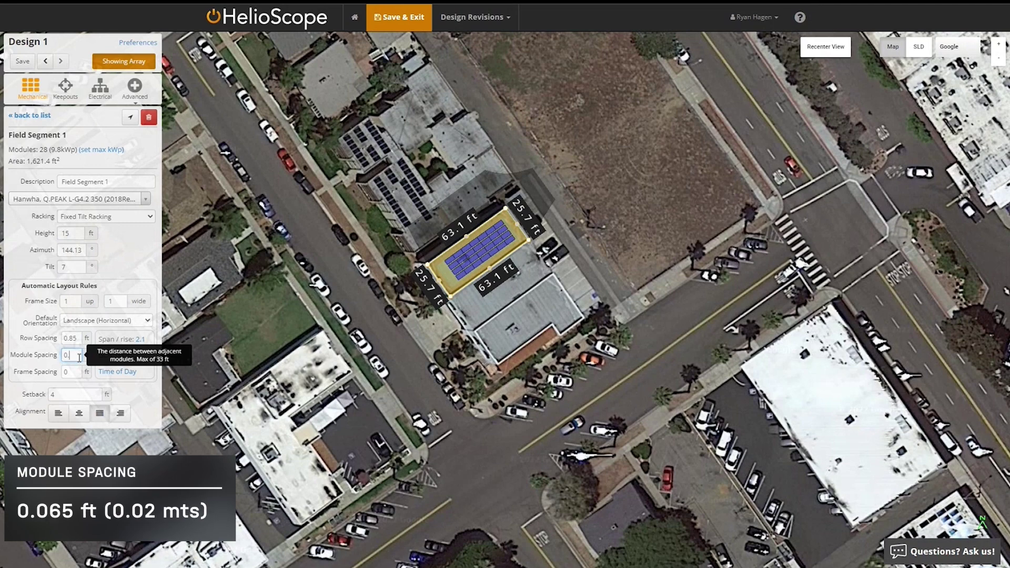
pyautogui.write('065')
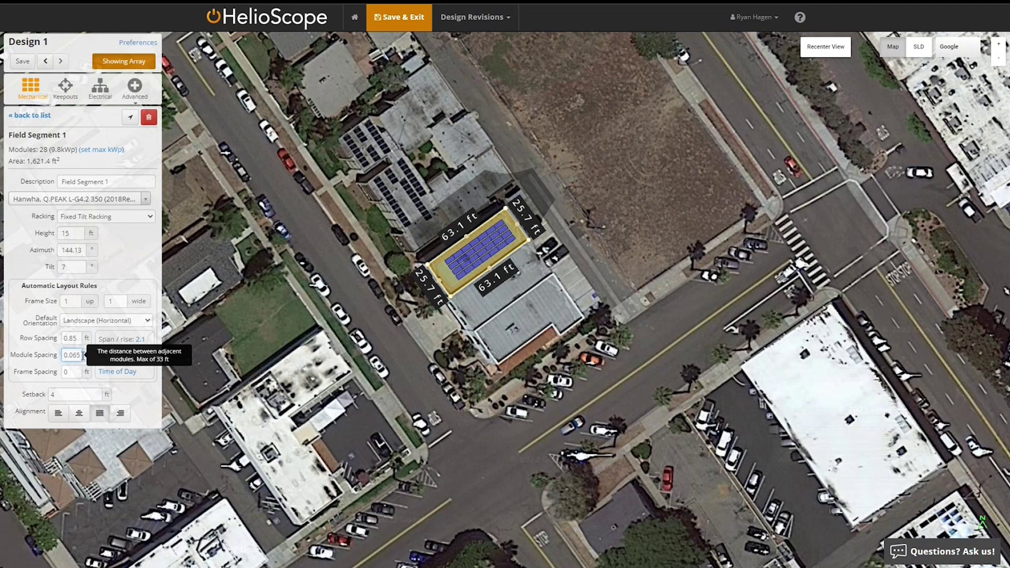
pyautogui.click(118, 267)
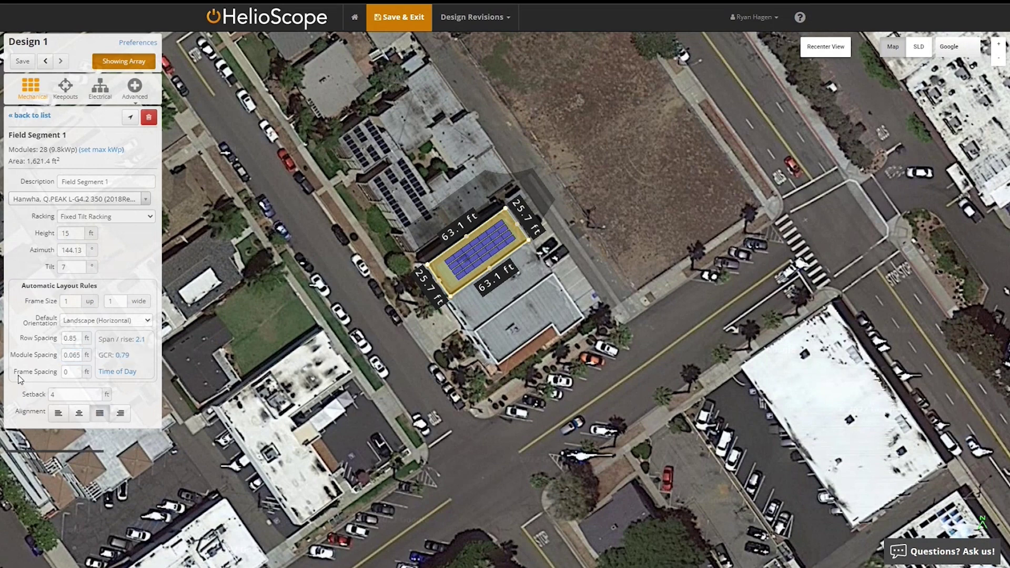
# Set Field Segment 1's setback to 0.853 ft
pyautogui.click(75, 394)
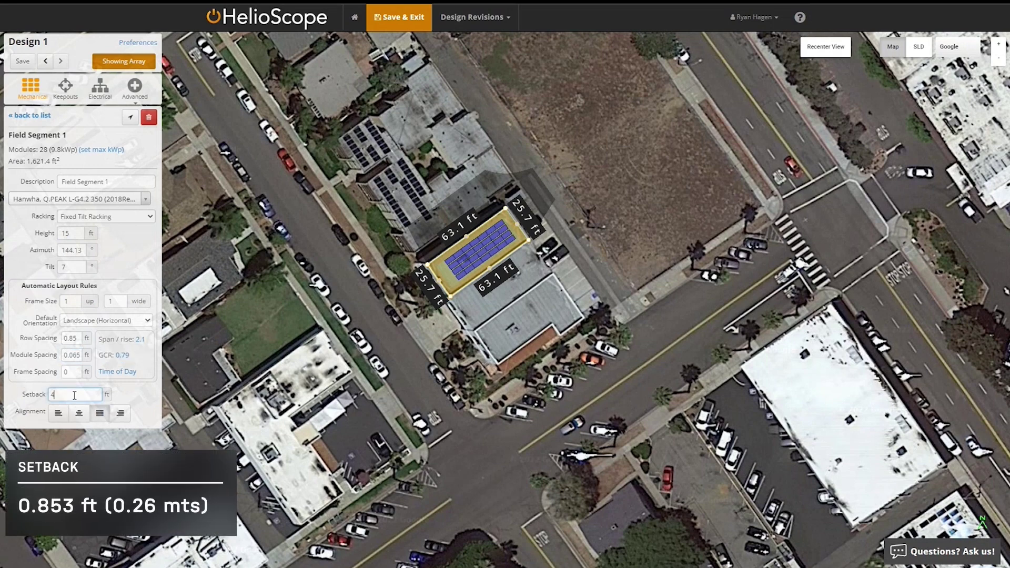
pyautogui.press('BackSpace')
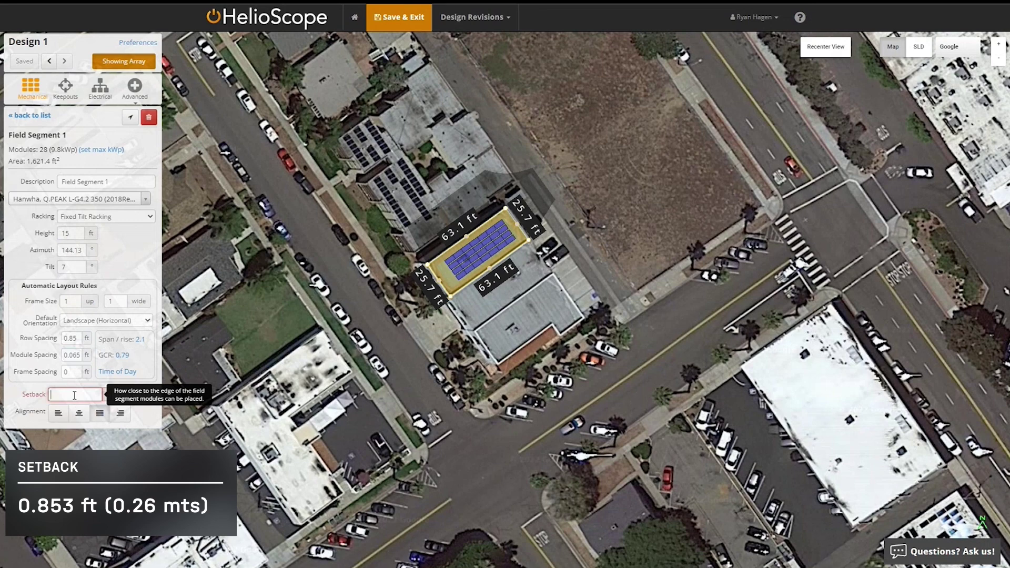
pyautogui.write('0.')
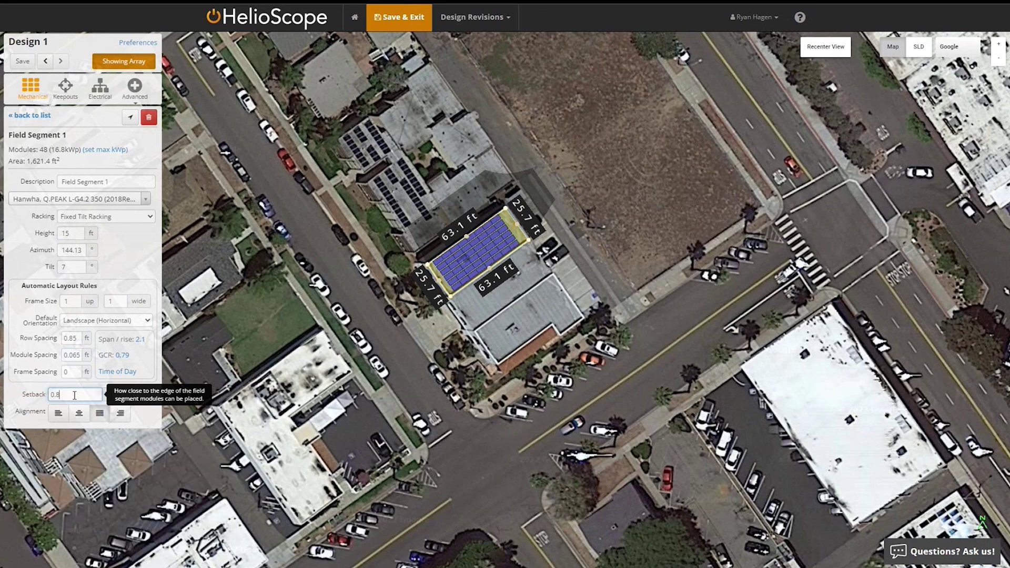
pyautogui.write('853')
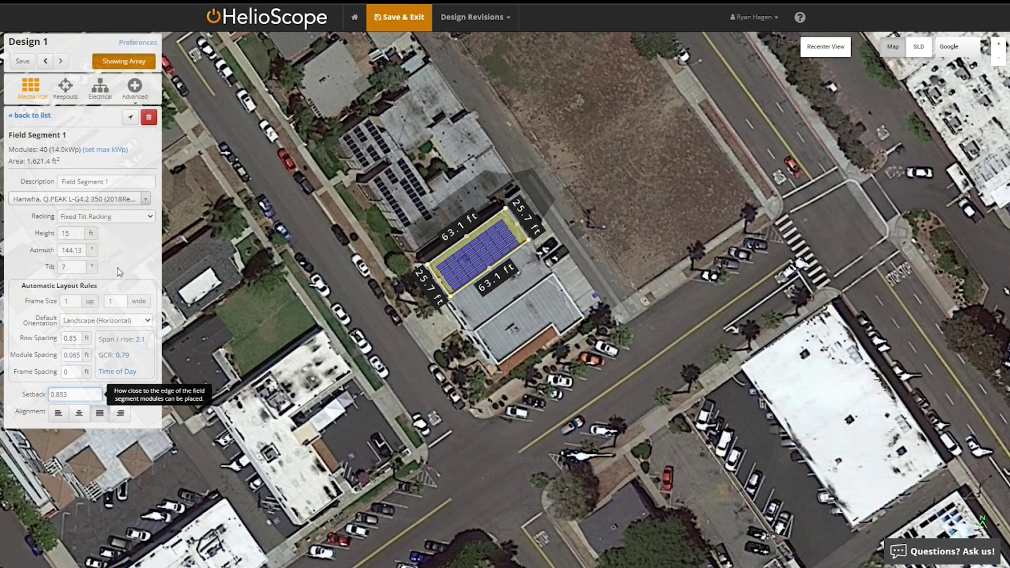
pyautogui.click(146, 263)
# Set Field Segment 1's row spacing to 0.95 ft and choose a default module orientation
pyautogui.click(77, 340)
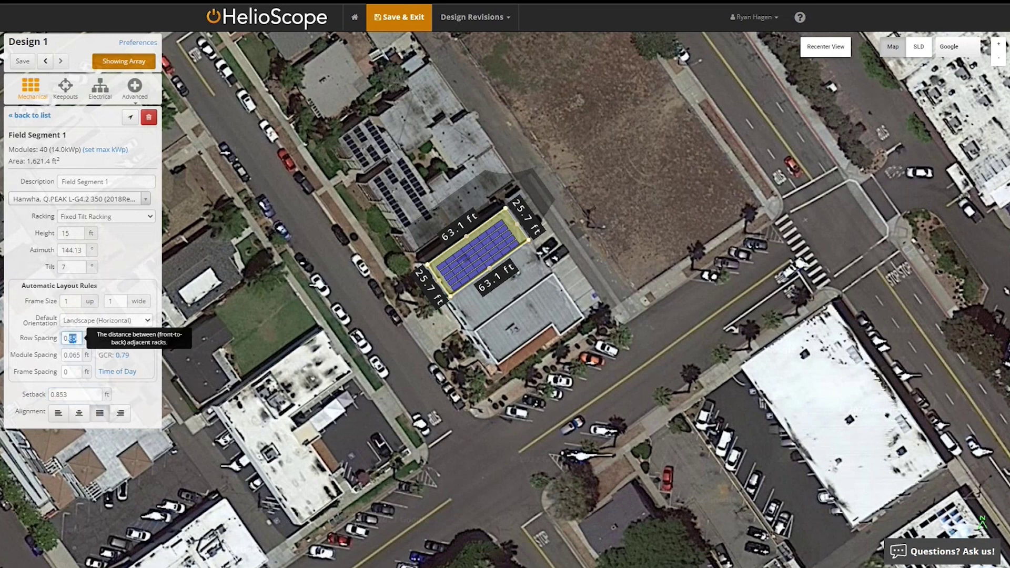
pyautogui.click(134, 262)
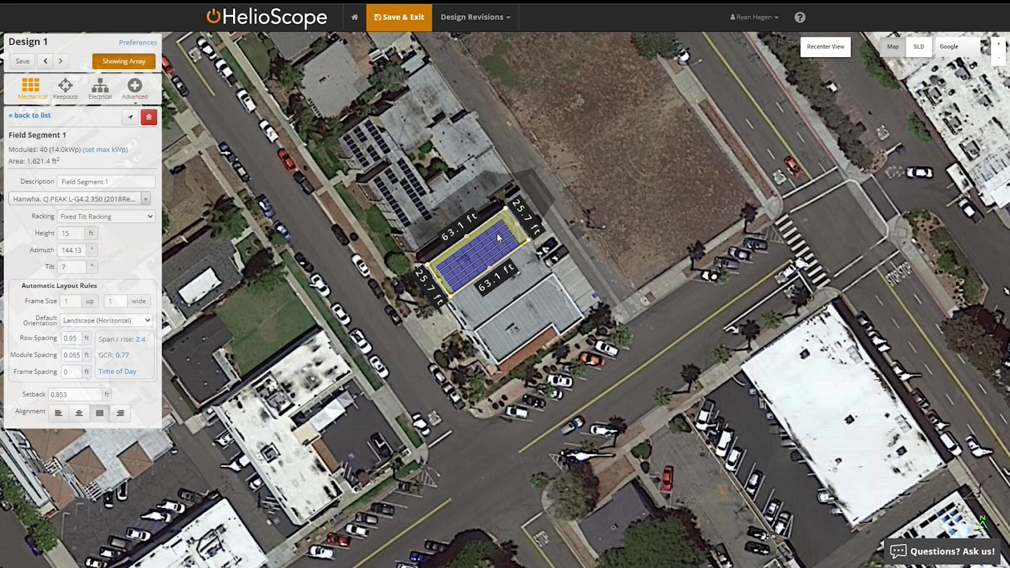
pyautogui.click(147, 322)
pyautogui.click(144, 342)
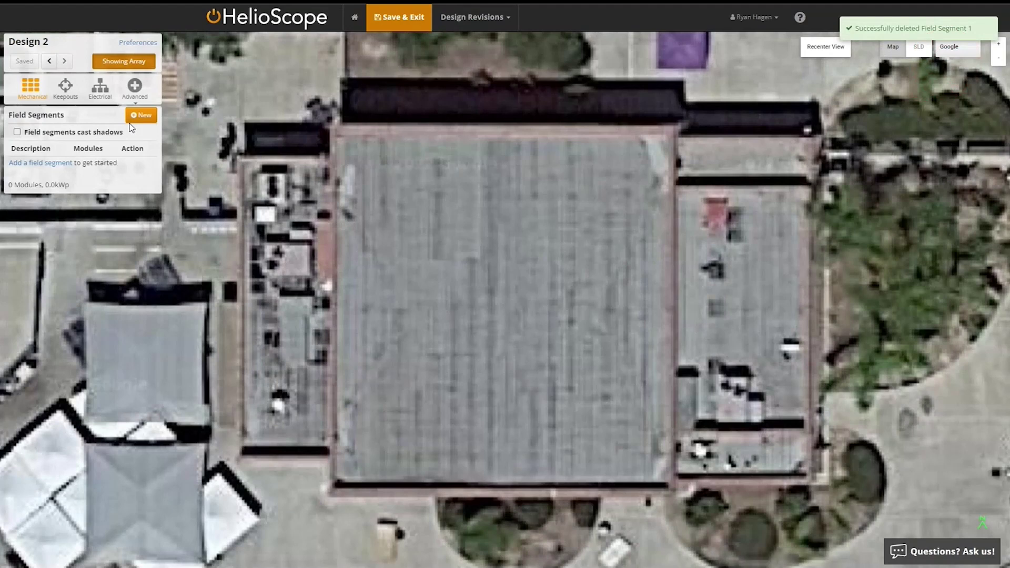
# Draw a new four-cornered field segment about 17.1 by 18.3 m over the large central gray roof in Design 2
pyautogui.click(135, 114)
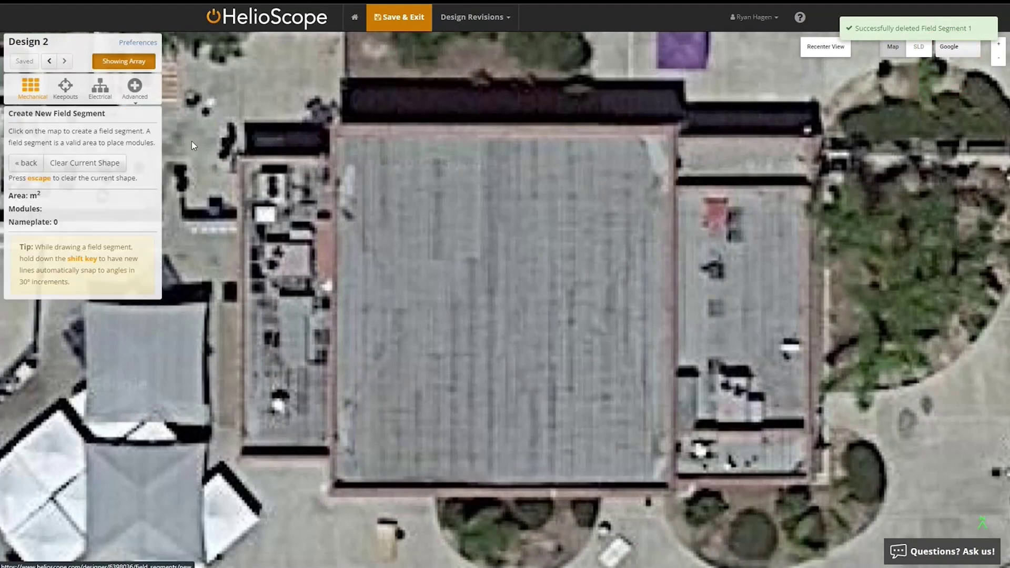
pyautogui.click(333, 126)
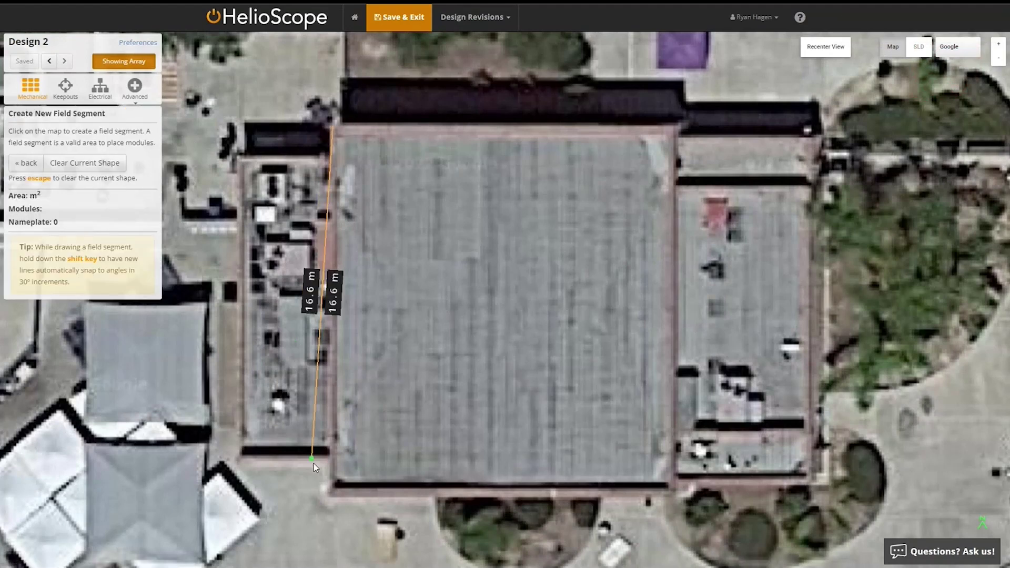
pyautogui.click(330, 494)
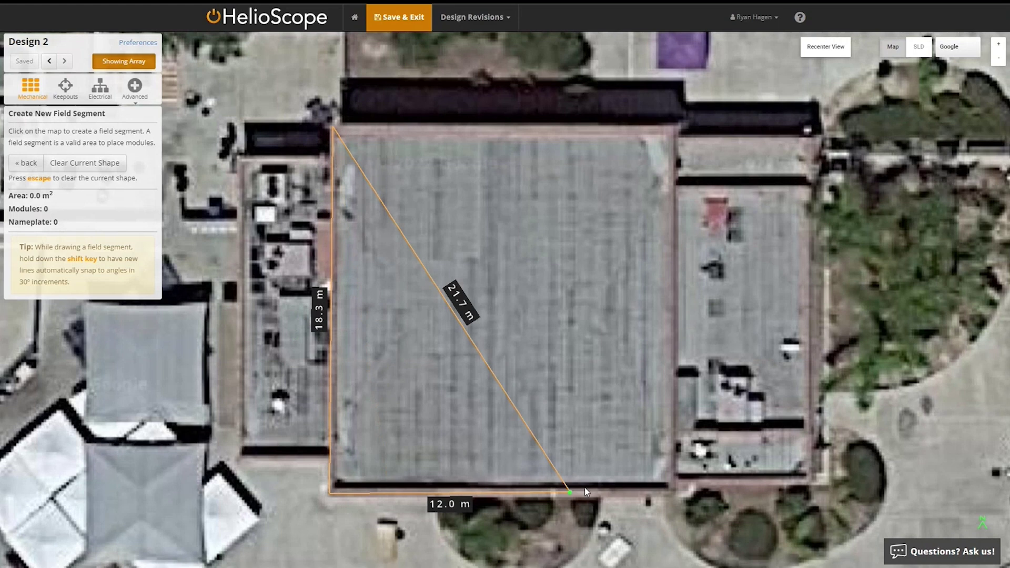
pyautogui.click(674, 494)
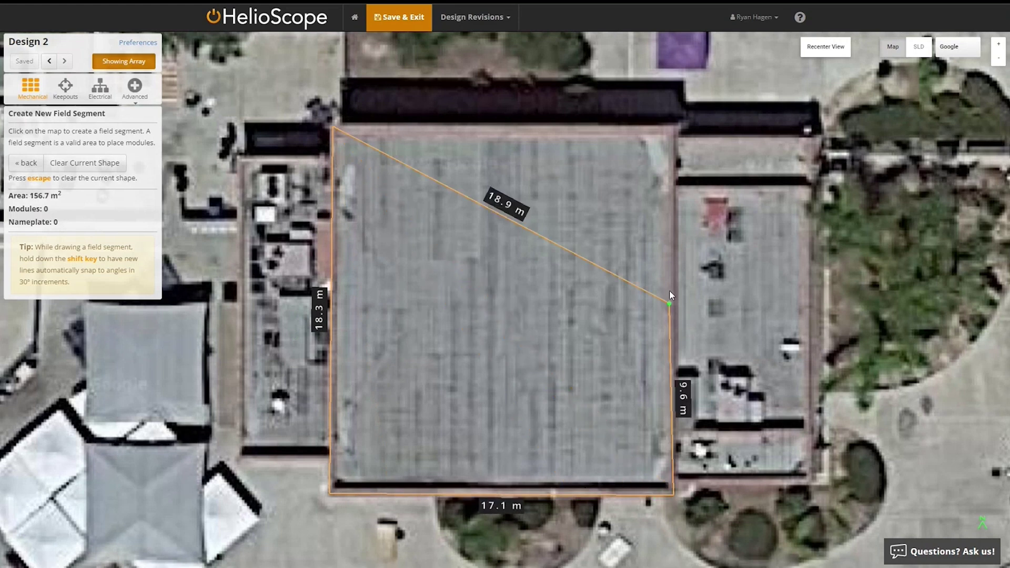
pyautogui.doubleClick(675, 129)
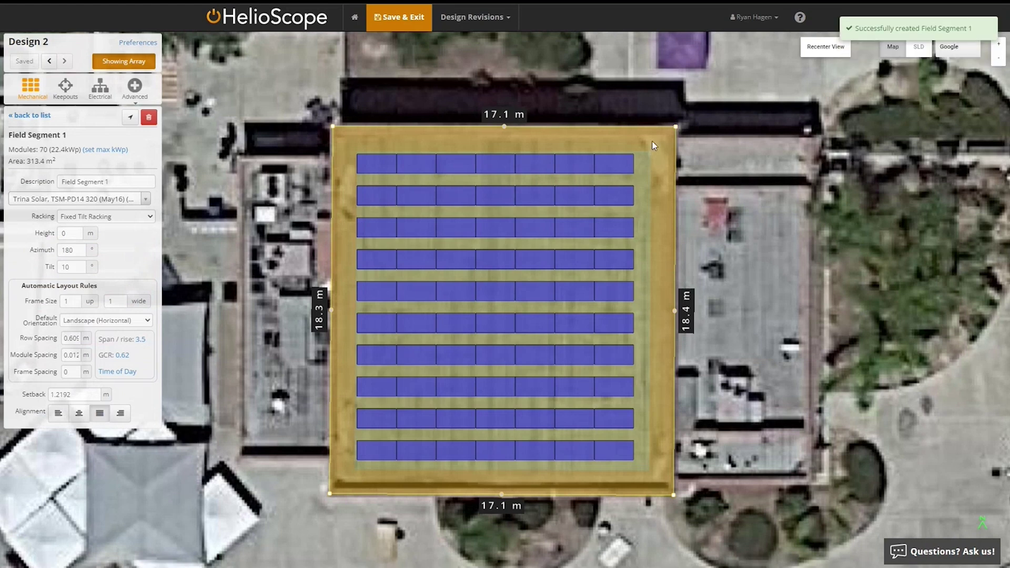
# Set the new field segment to East-West Racking with the Hanwha Q Cells, Q.PEAK DUO ML-G10 400 (400W) module
pyautogui.click(131, 217)
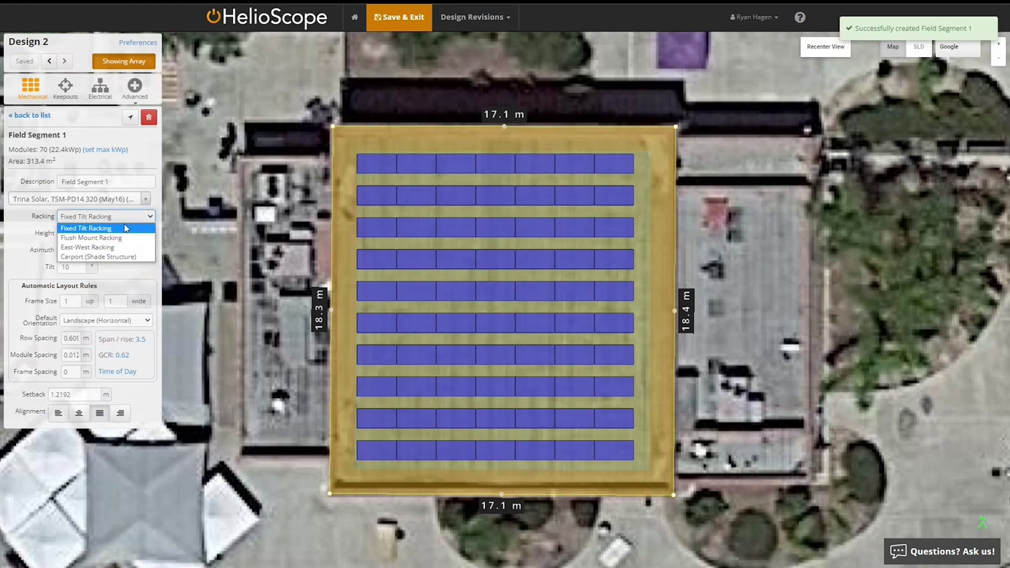
pyautogui.click(115, 247)
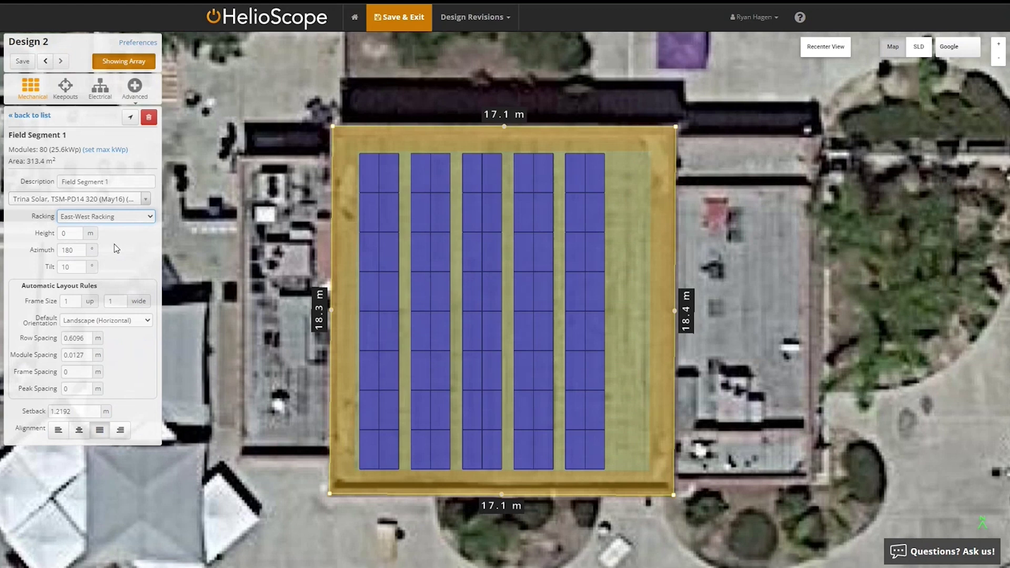
pyautogui.click(125, 200)
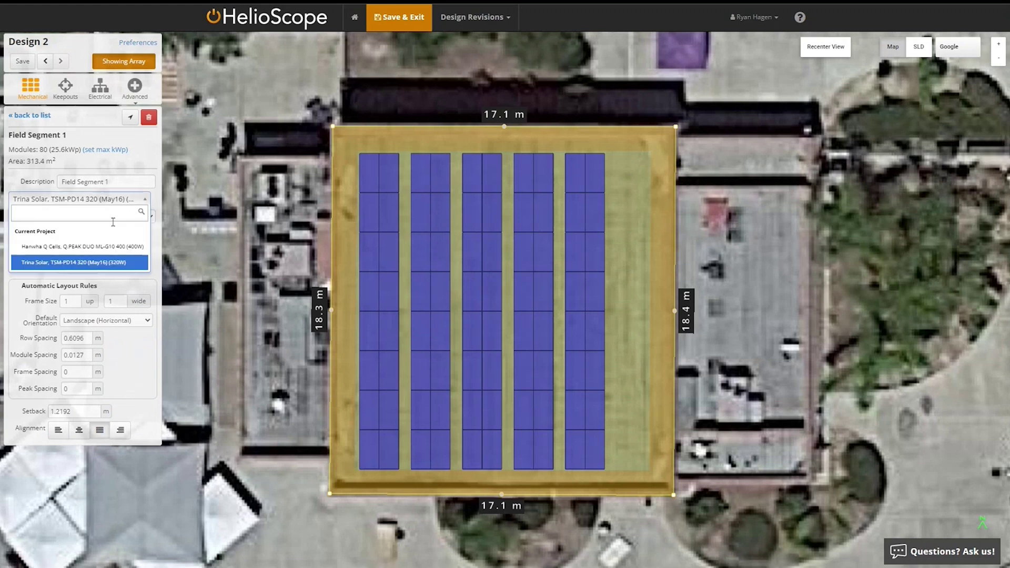
pyautogui.click(111, 248)
# Set the module height of the east-west field segment to 10 m
pyautogui.click(72, 235)
pyautogui.press('BackSpace')
pyautogui.write('10')
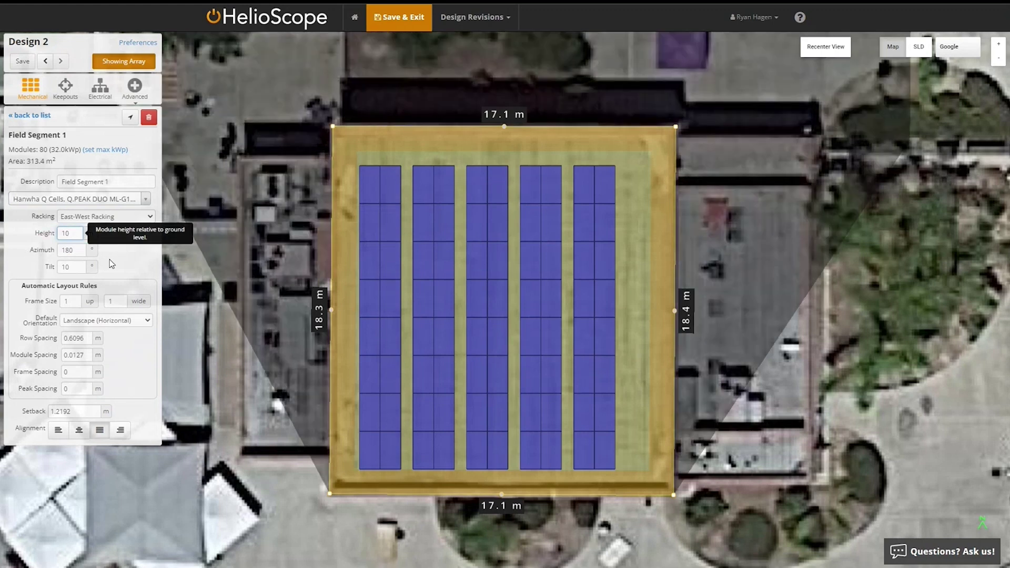
pyautogui.click(109, 260)
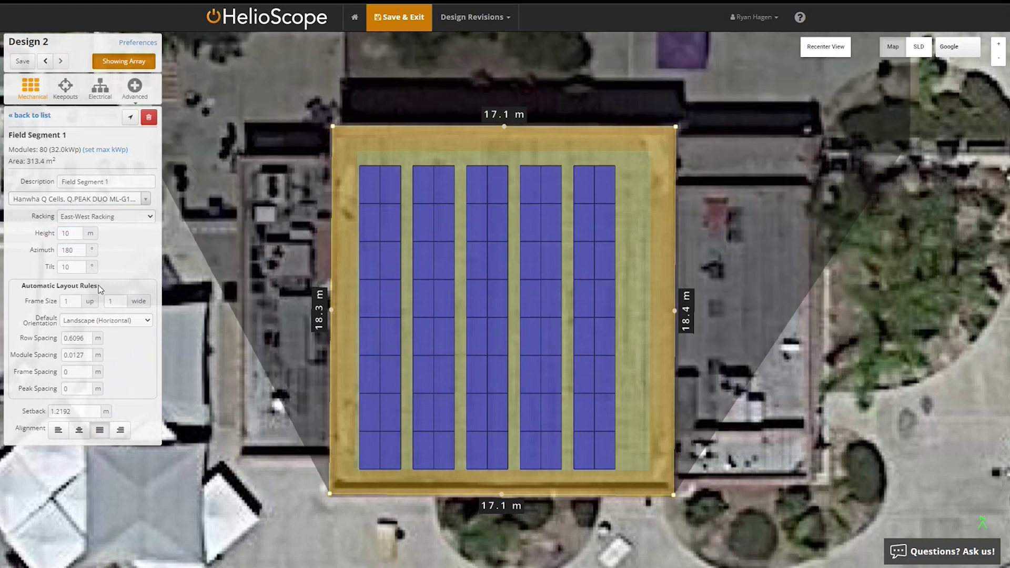
# Set the east-west field segment's row spacing to 0.085 m and its module spacing to 0.017 m
pyautogui.click(88, 338)
pyautogui.press('BackSpace')
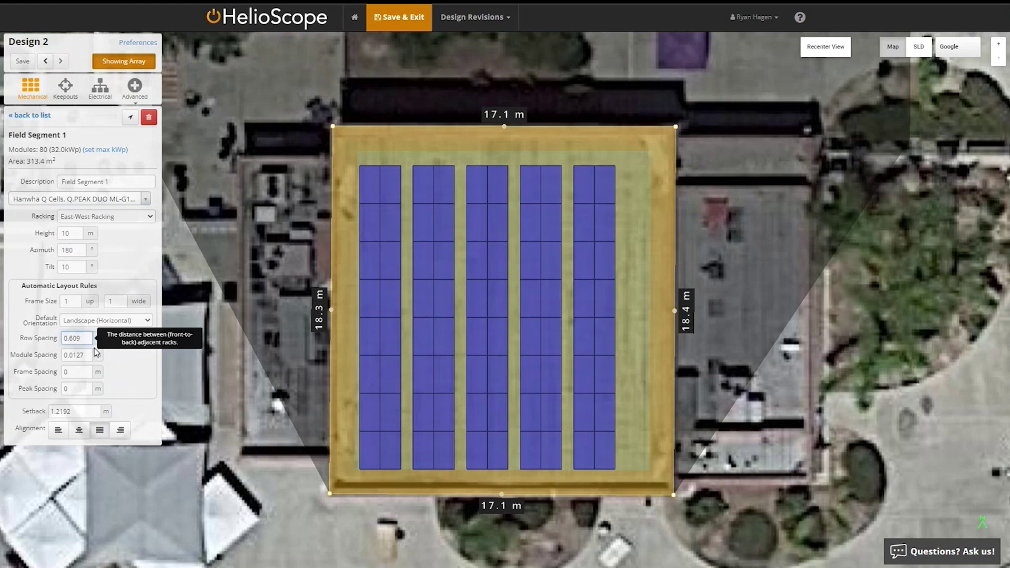
pyautogui.press('BackSpace')
pyautogui.press('BackSpace')
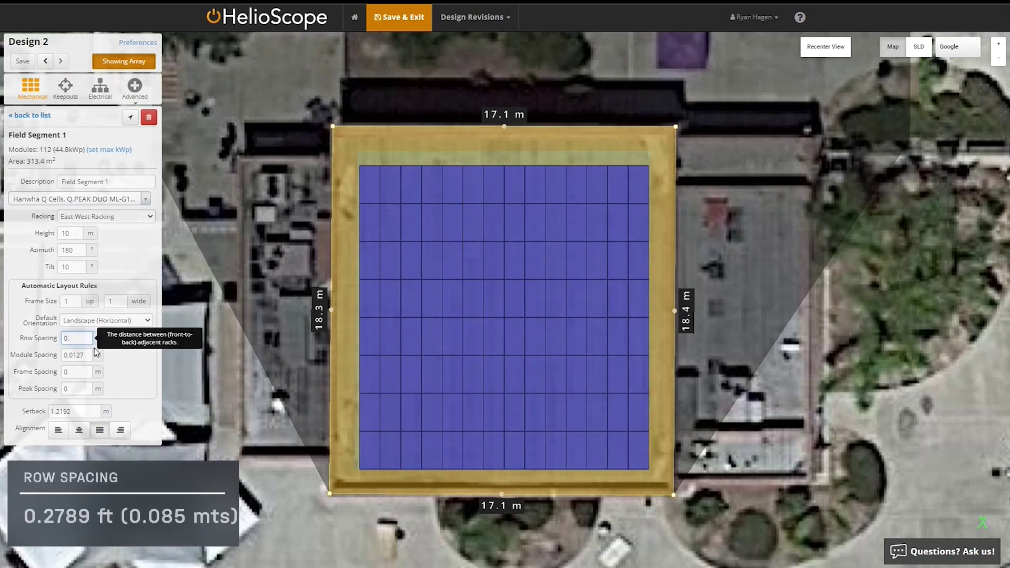
pyautogui.write('.')
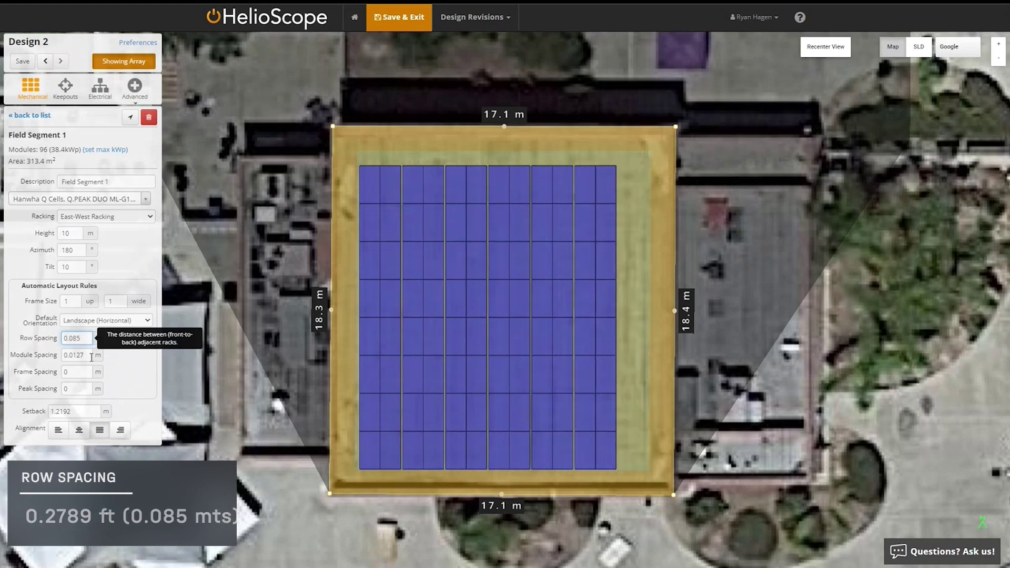
pyautogui.press('BackSpace')
pyautogui.press('BackSpace')
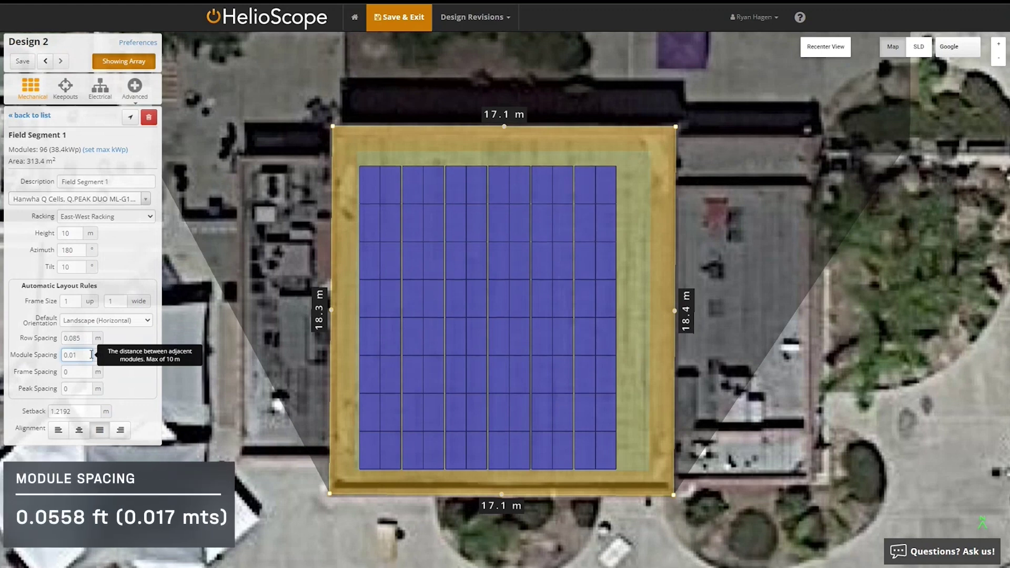
# Set the east-west field segment's peak spacing to 0.081 m and its setback to 0.51 m
pyautogui.click(80, 390)
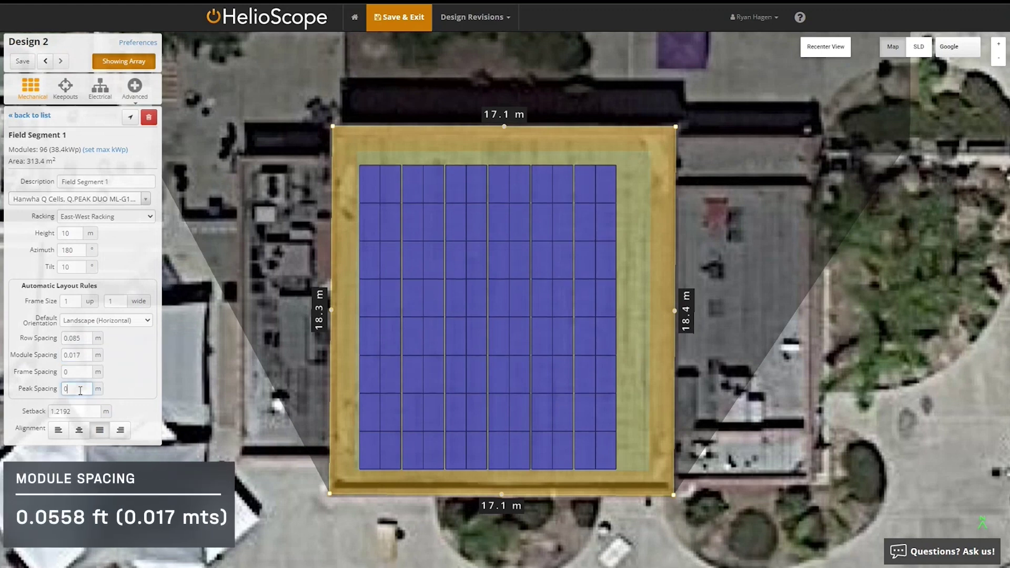
pyautogui.write('.0')
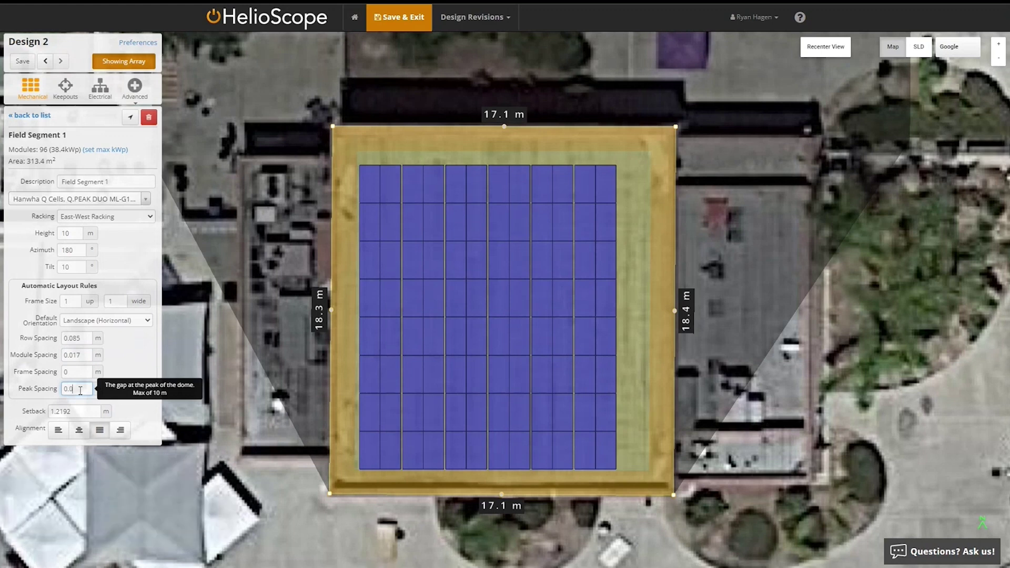
pyautogui.write('81')
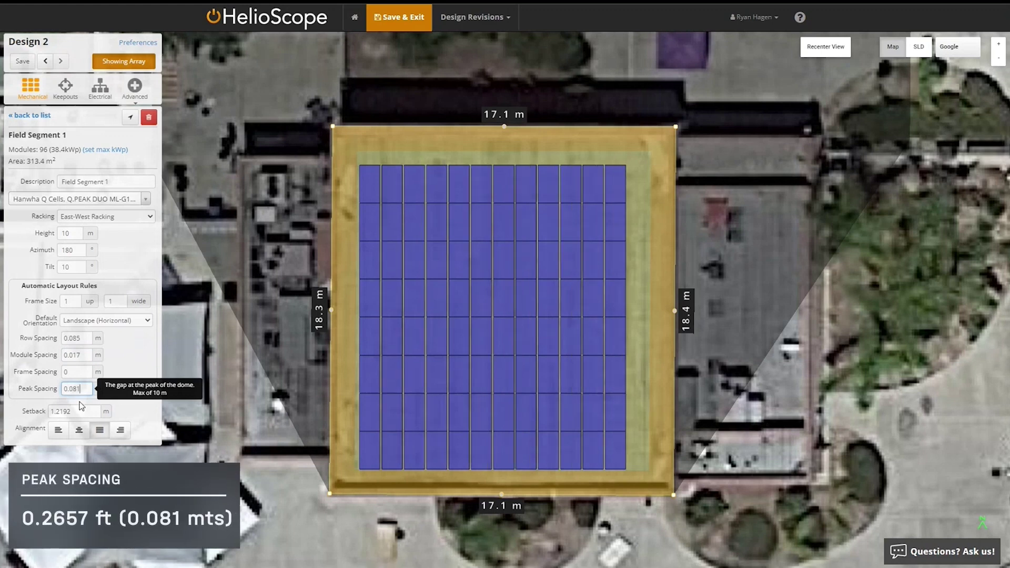
pyautogui.press('Tab')
pyautogui.write('.51')
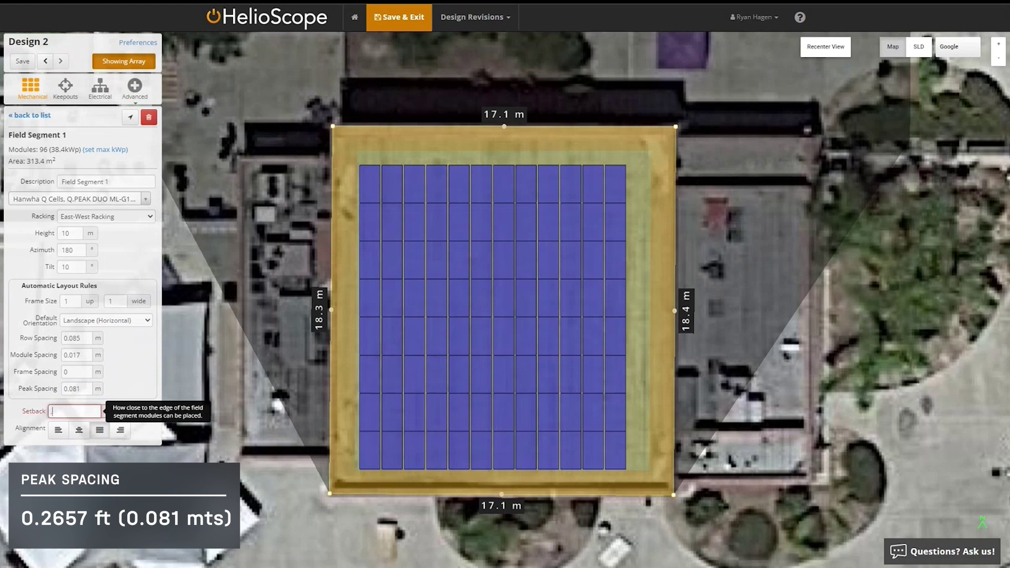
pyautogui.click(123, 348)
pyautogui.click(85, 356)
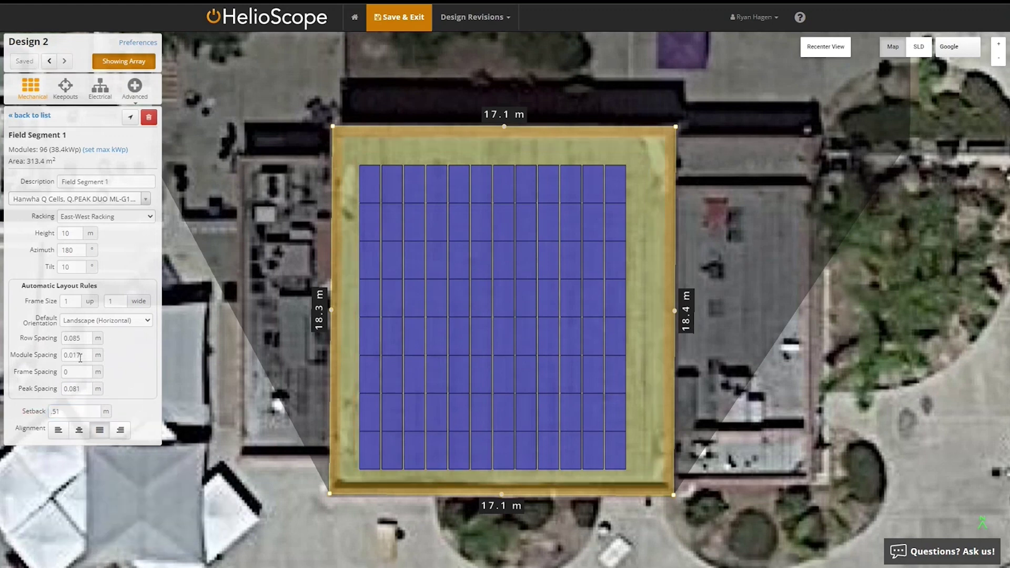
pyautogui.moveTo(85, 357); pyautogui.dragTo(45, 359)
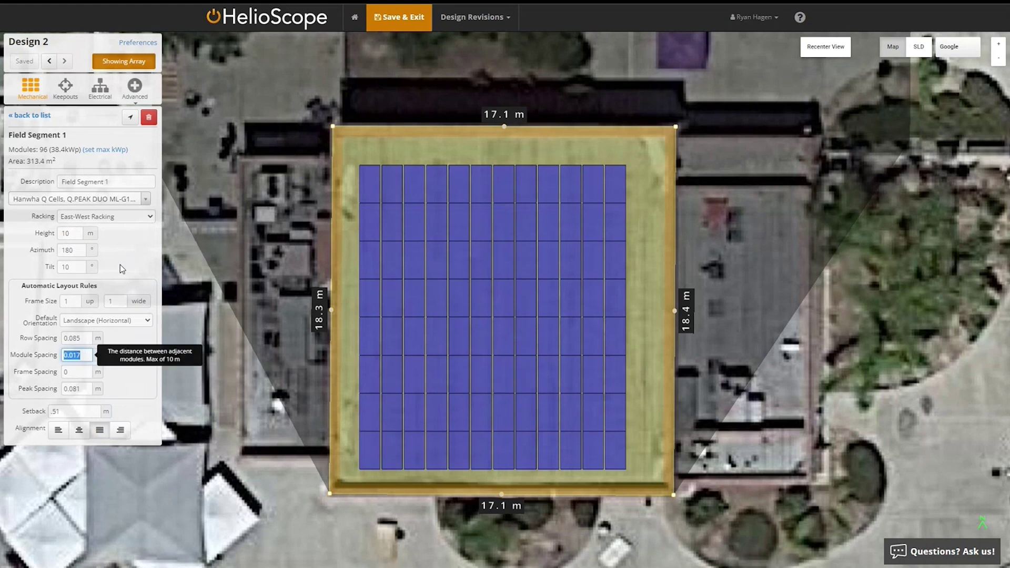
# Set the east-west field segment's azimuth to 180.3° from its lower 17.1 m edge
pyautogui.click(500, 509)
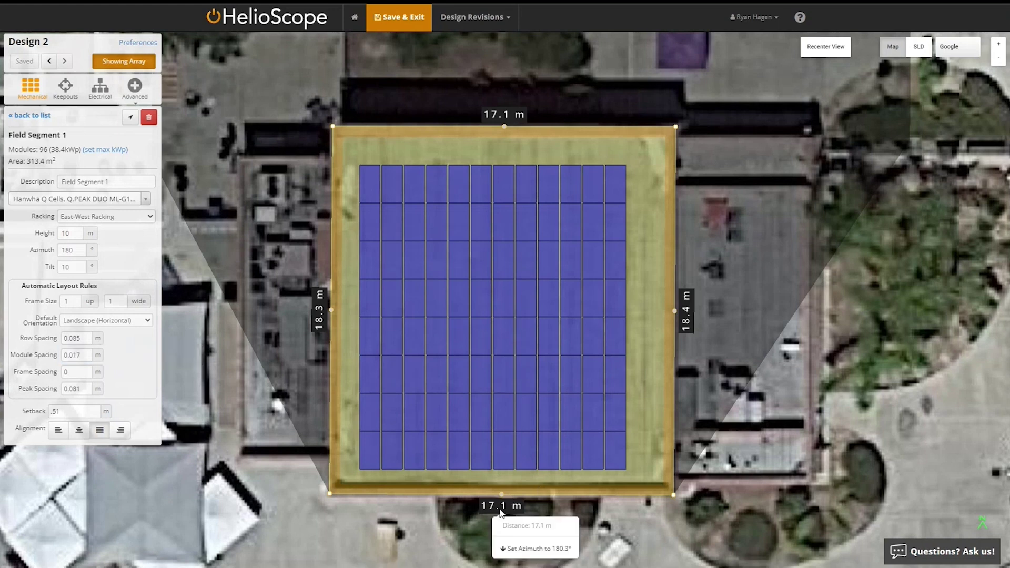
pyautogui.click(519, 549)
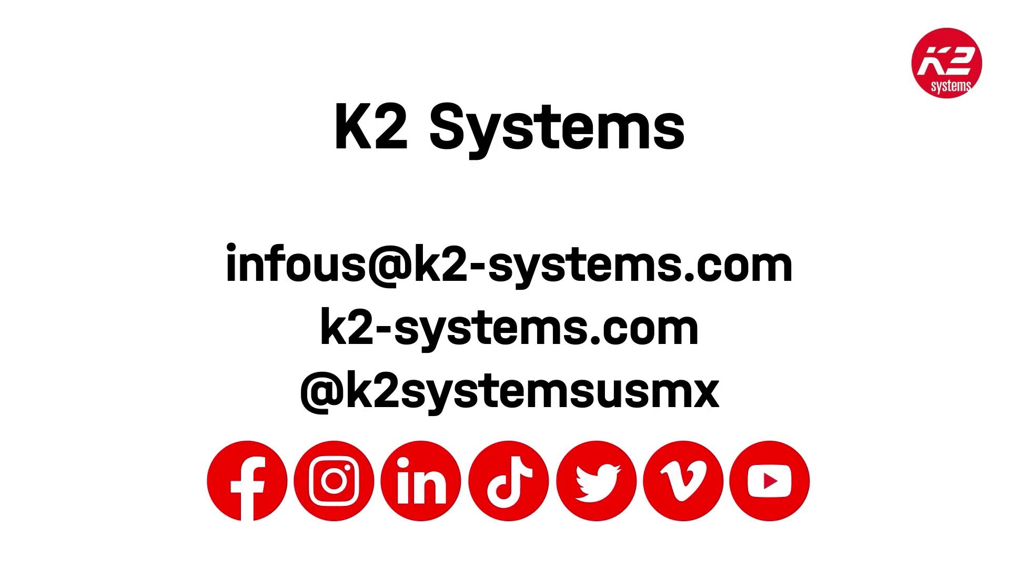